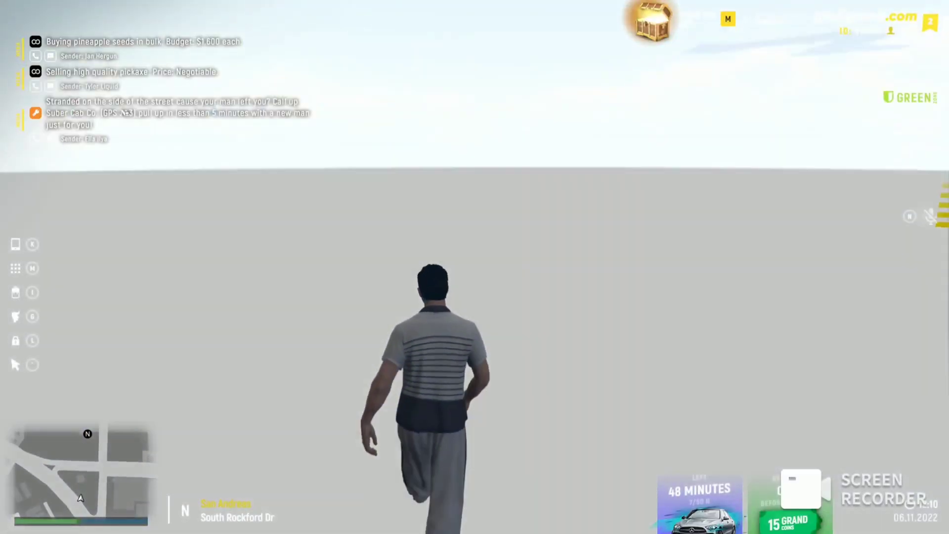
key(w)
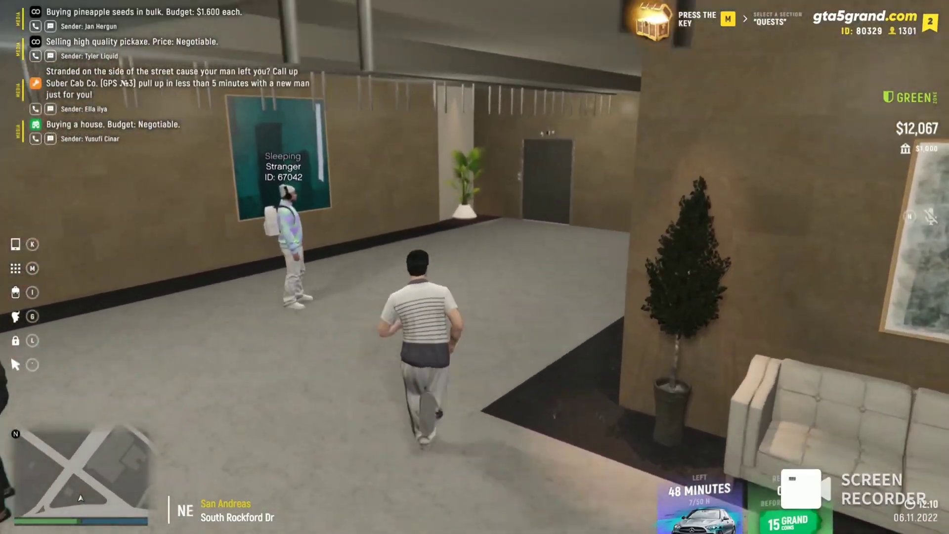
key(w)
key(e)
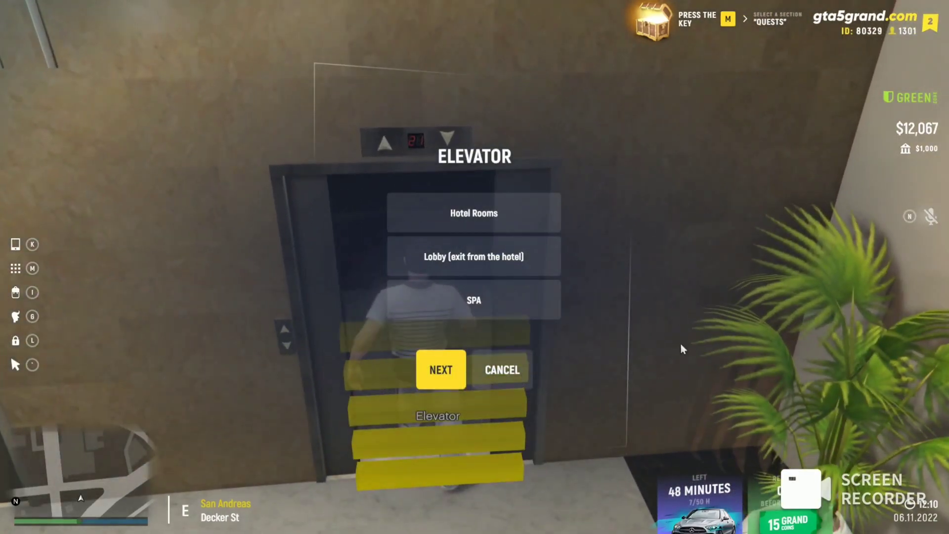
click(498, 267)
click(442, 371)
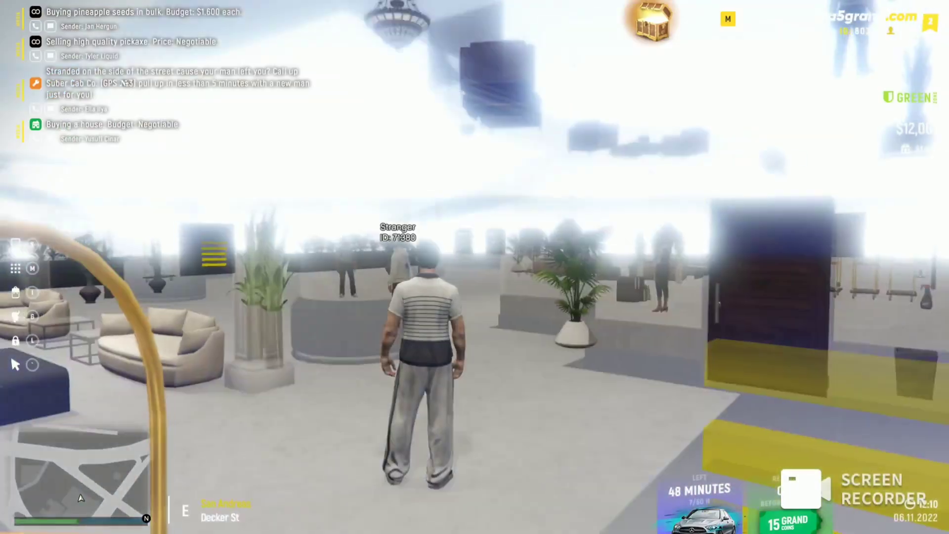
key(w)
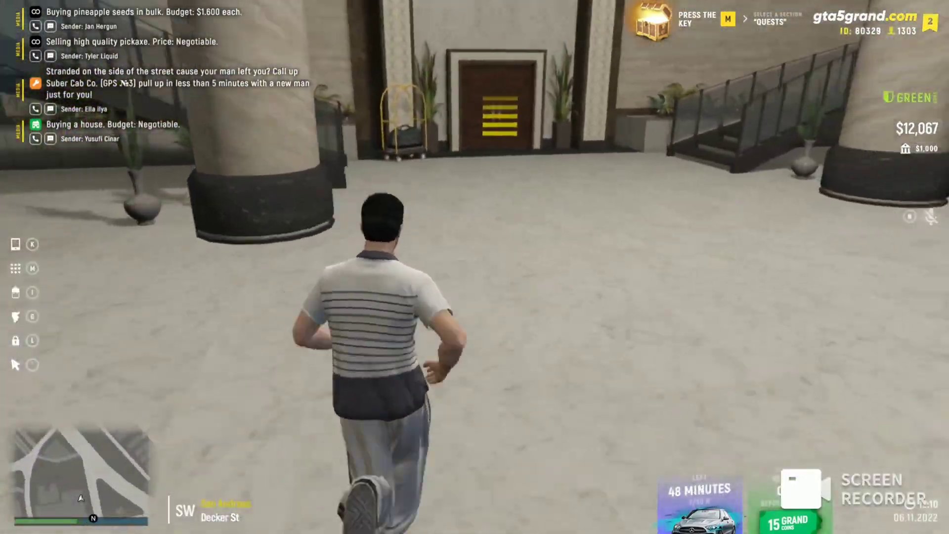
key(w)
key(e)
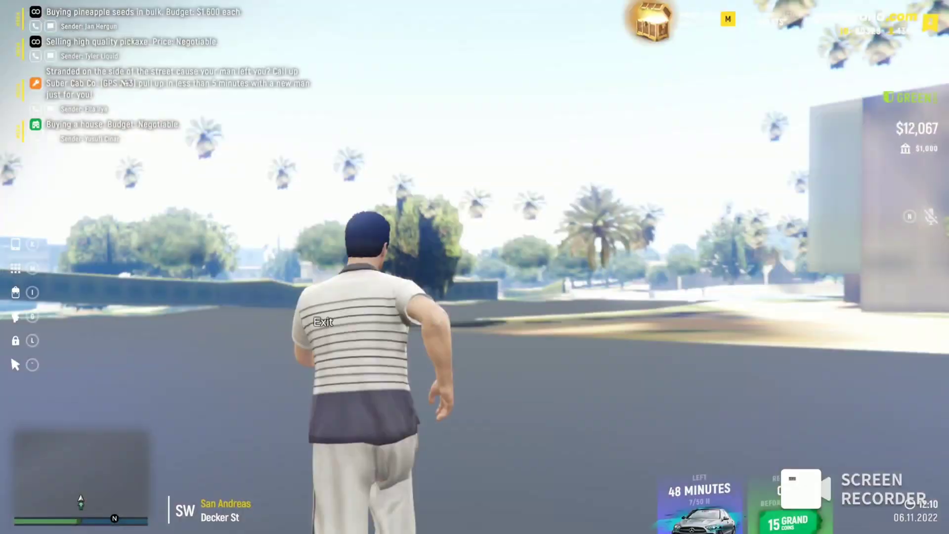
key(w)
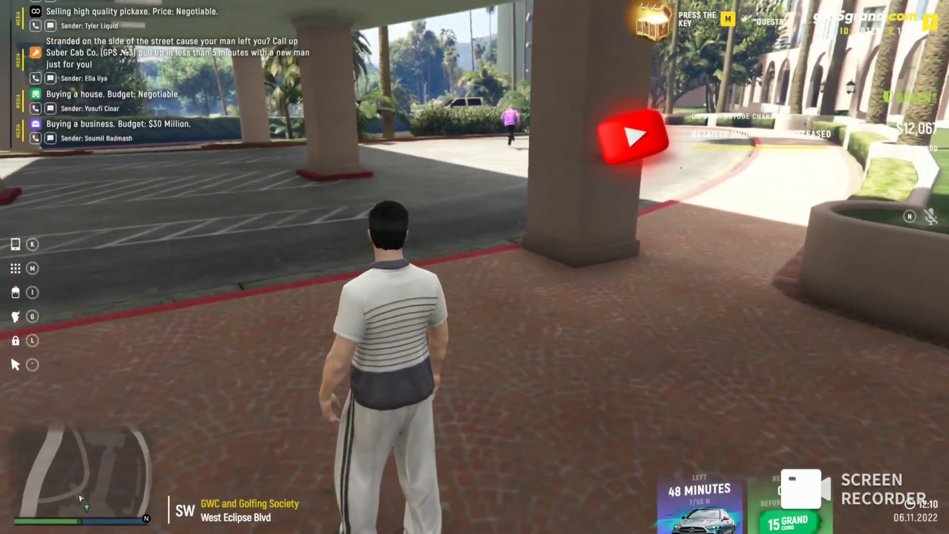
key(w)
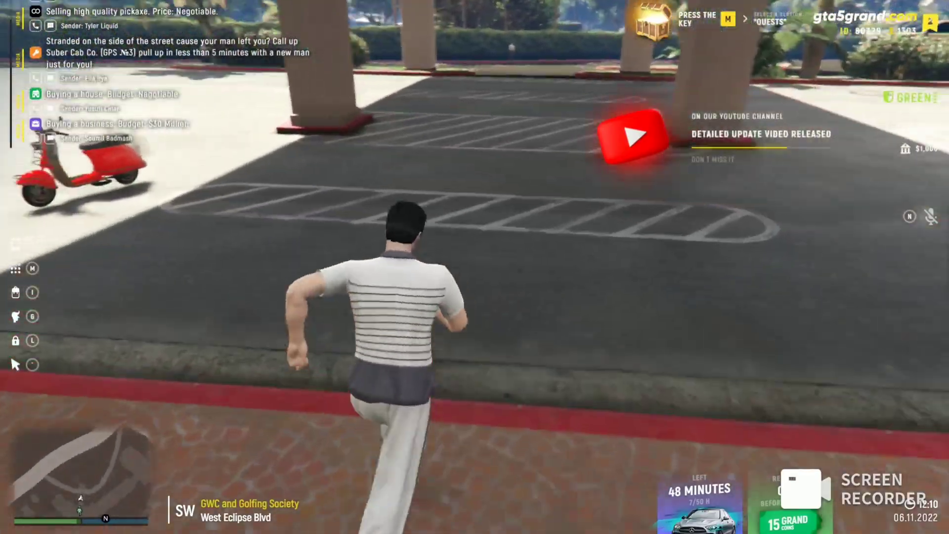
key(w)
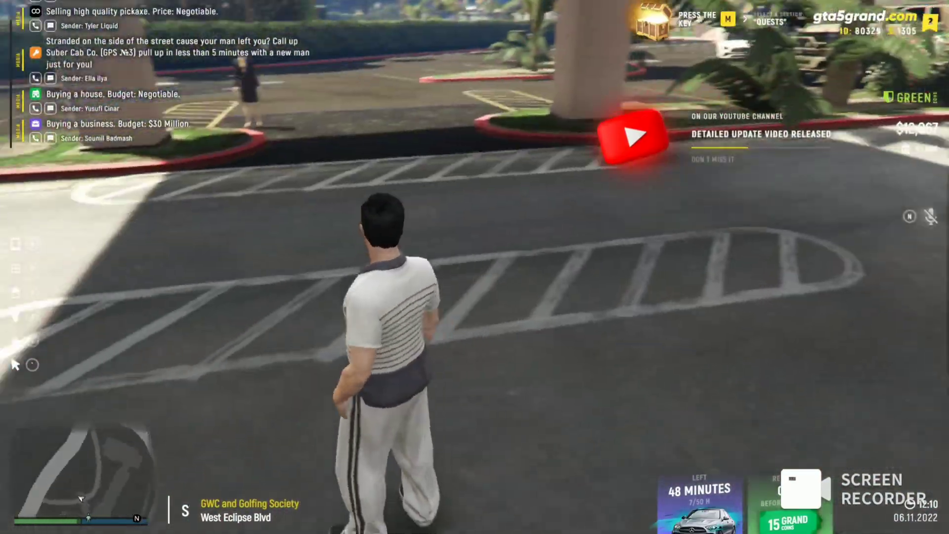
key(w)
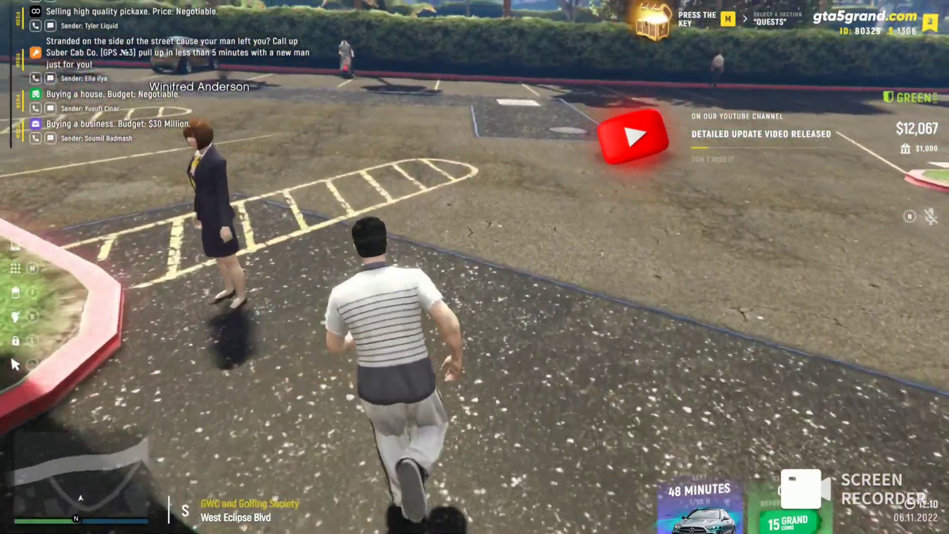
key(w)
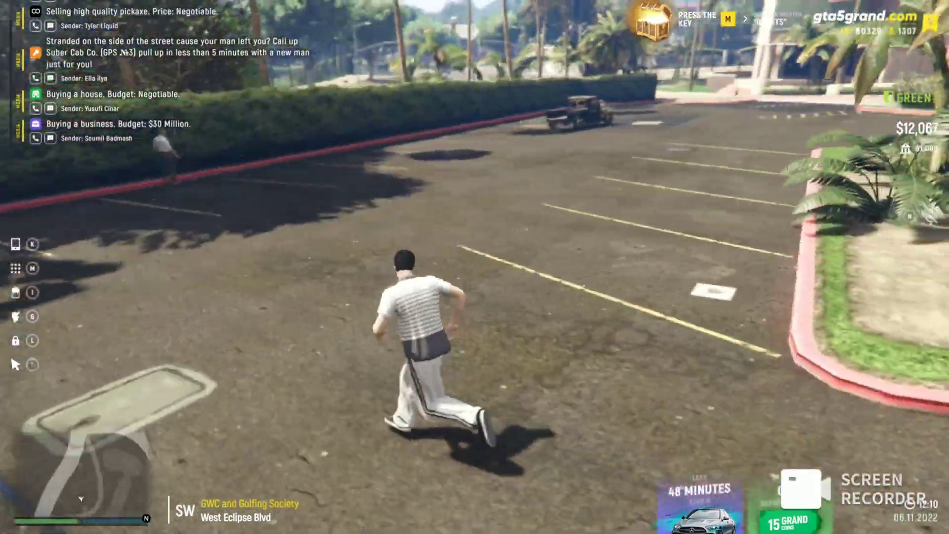
key(w)
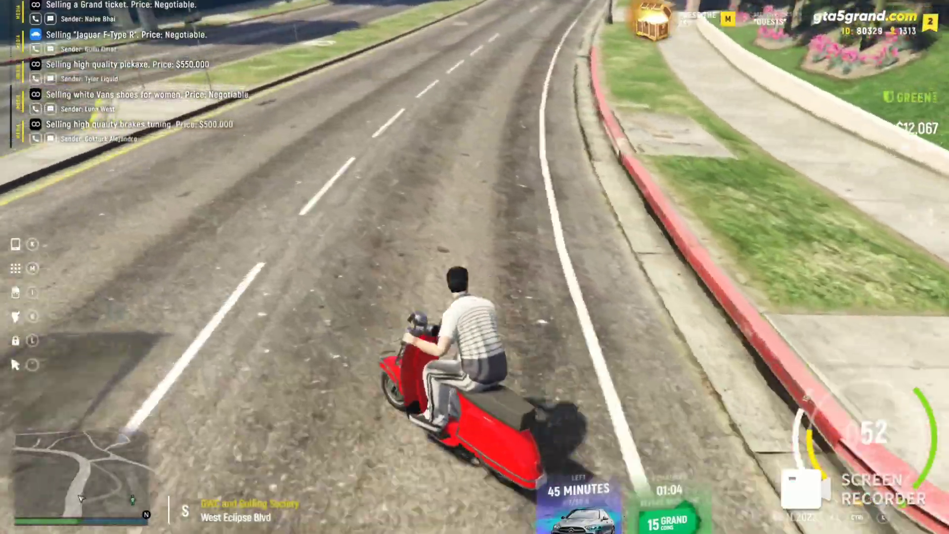
key(w)
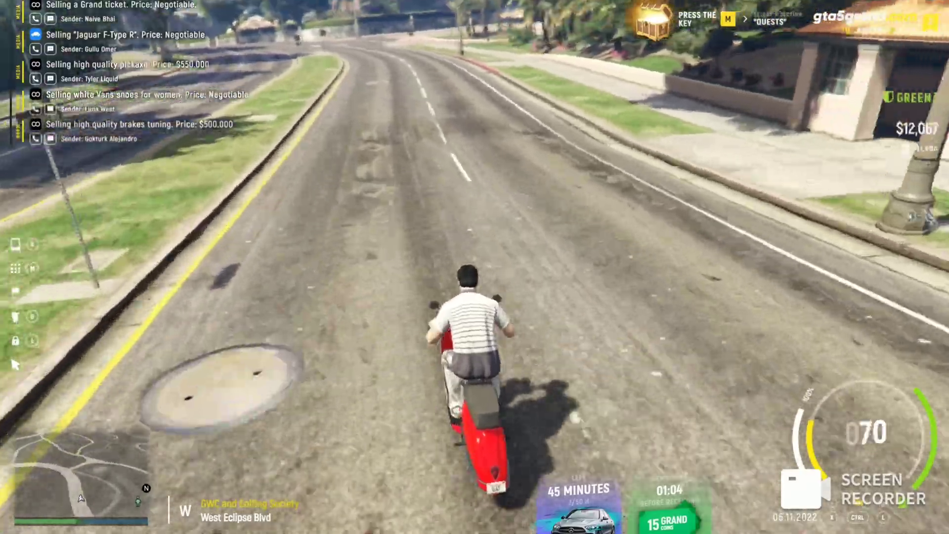
key(w)
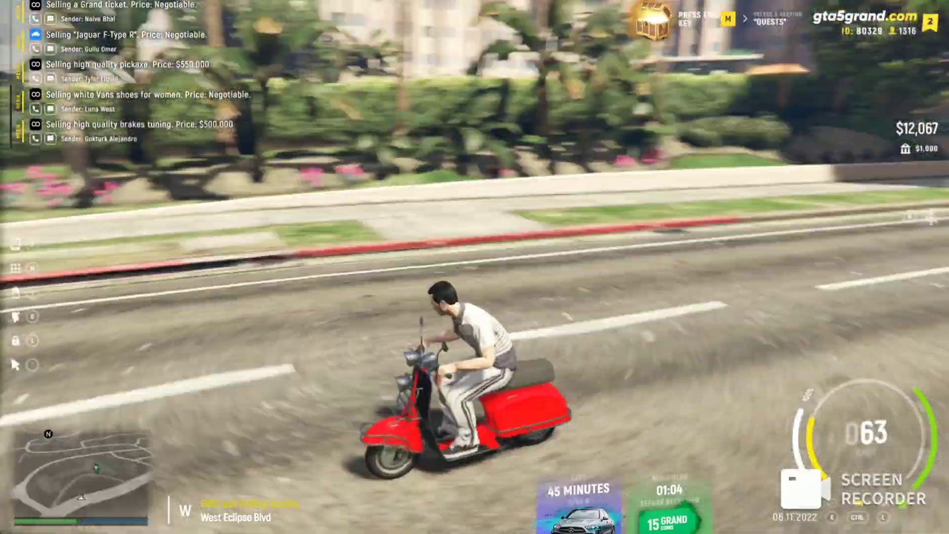
key(w)
key(a)
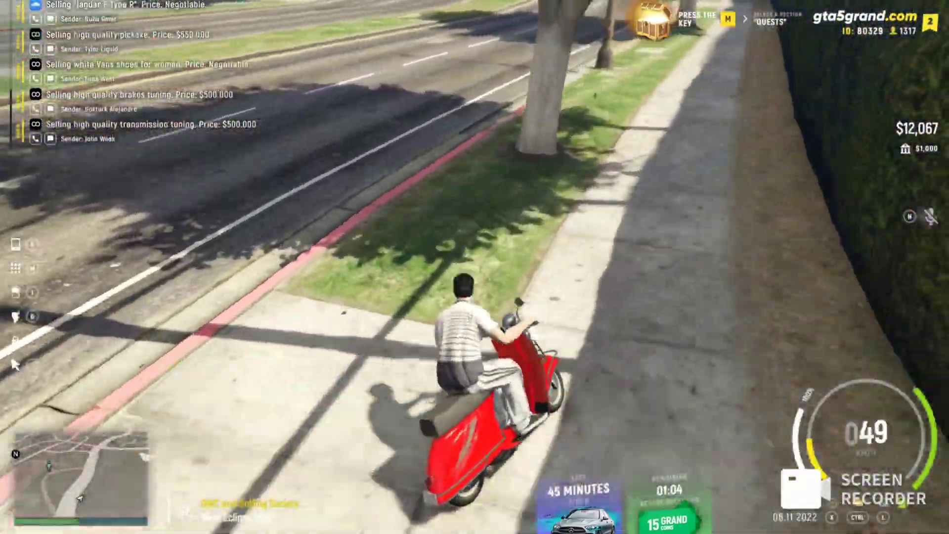
key(w)
key(a)
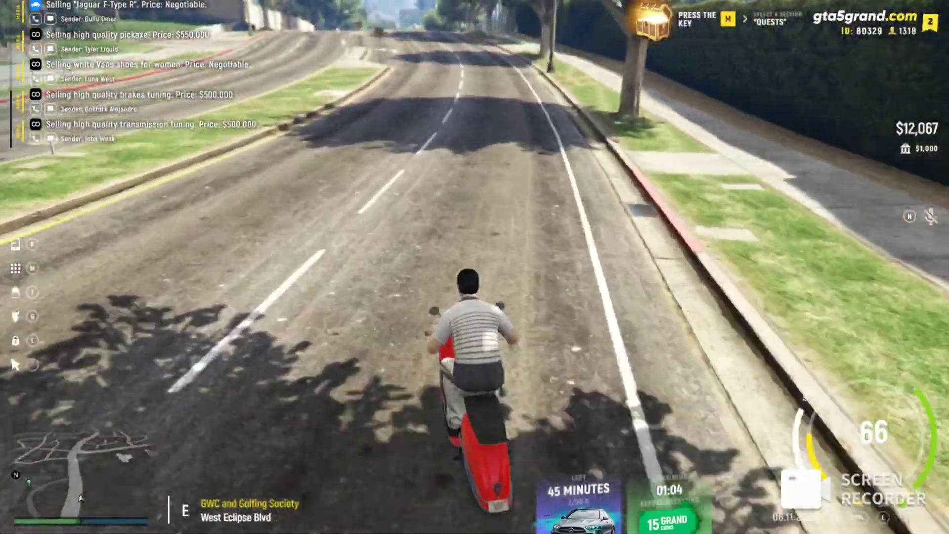
key(w)
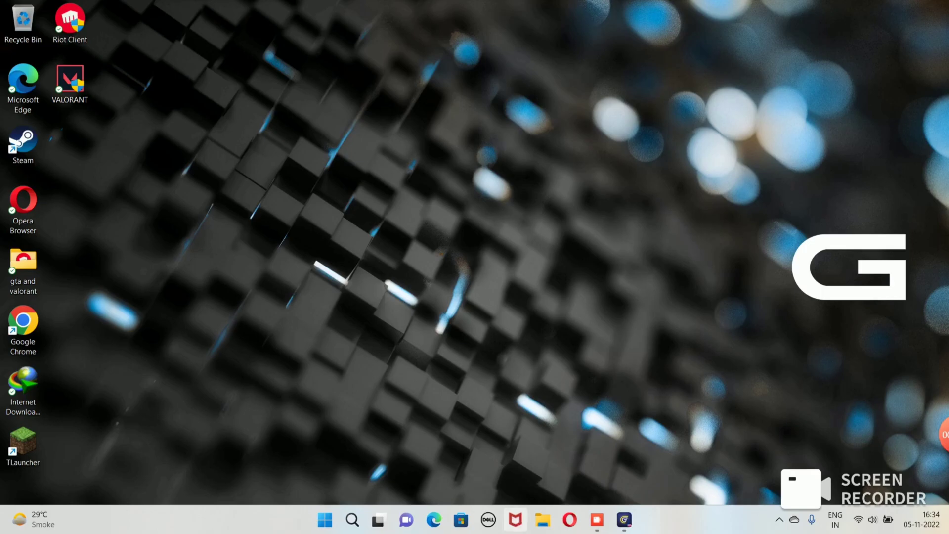
Open McAfee AntiVirus, then search Windows for "ant" and open Virus & threat protection to check the active antivirus provider.
click(515, 519)
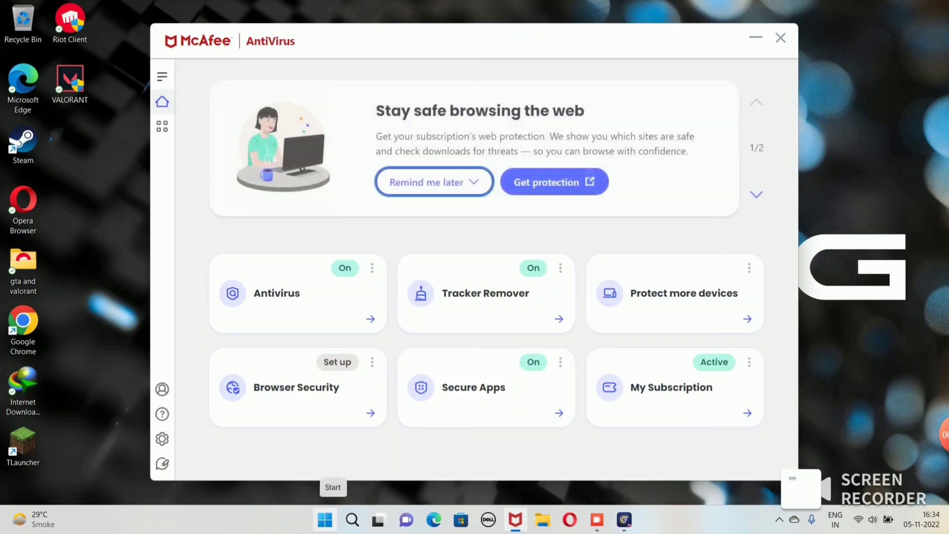
click(325, 519)
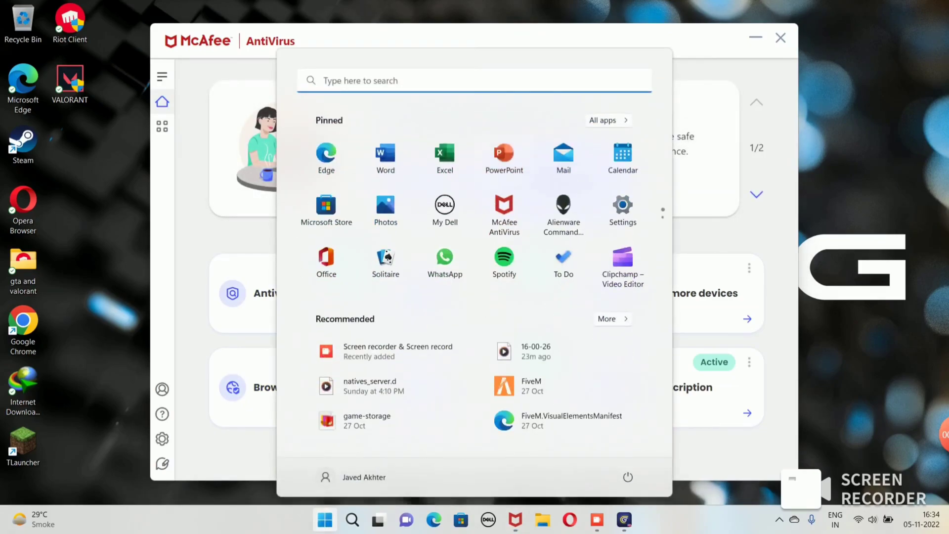
click(352, 519)
text(an)
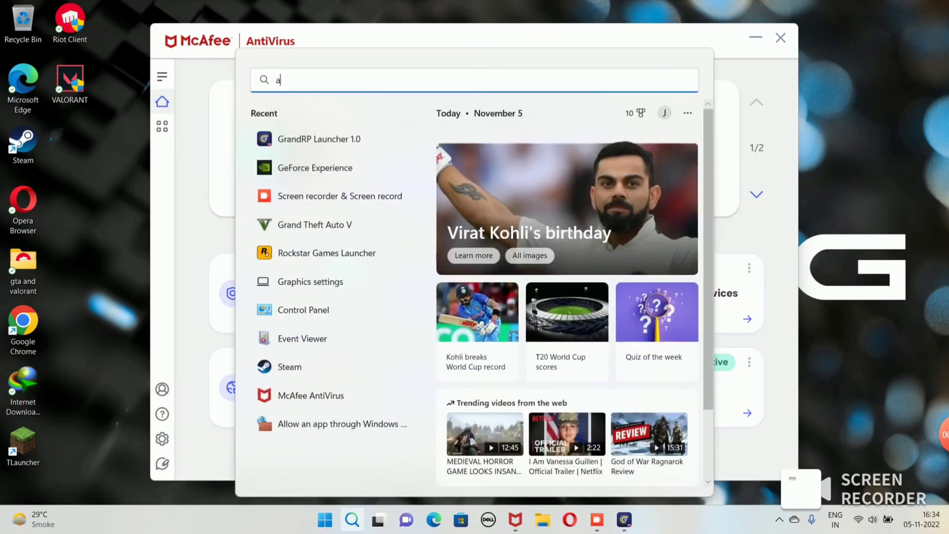
text(t)
click(336, 240)
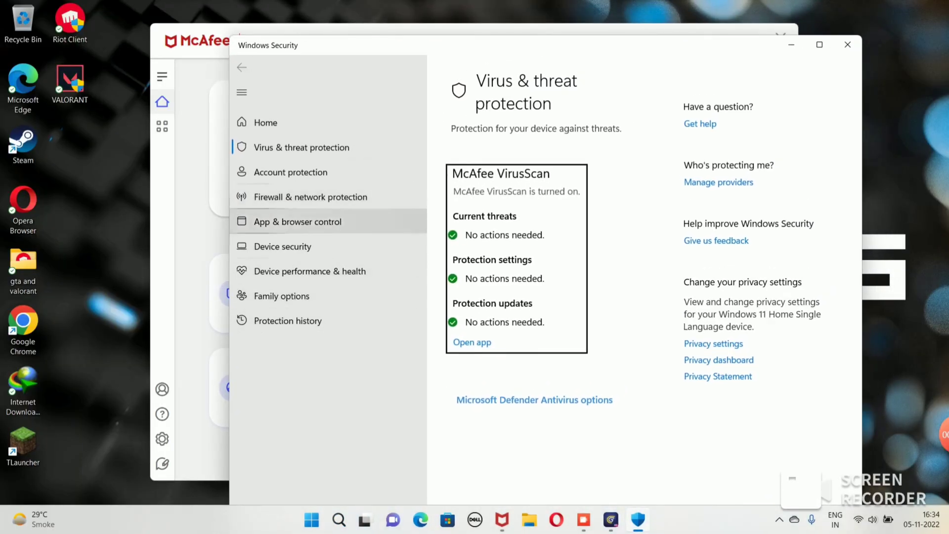
Switch back to McAfee AntiVirus and open its Real-Time Scanning settings.
click(200, 144)
key(alt+Tab)
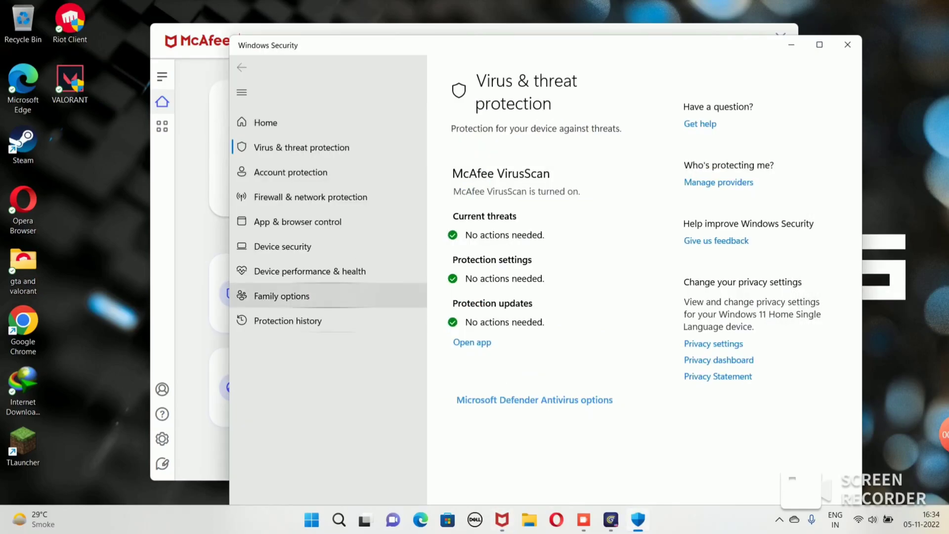
click(198, 203)
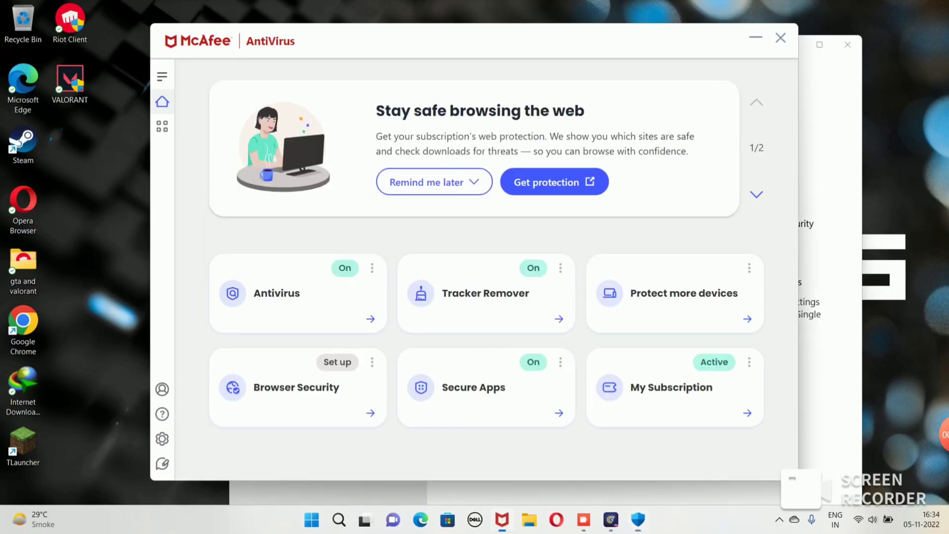
click(162, 127)
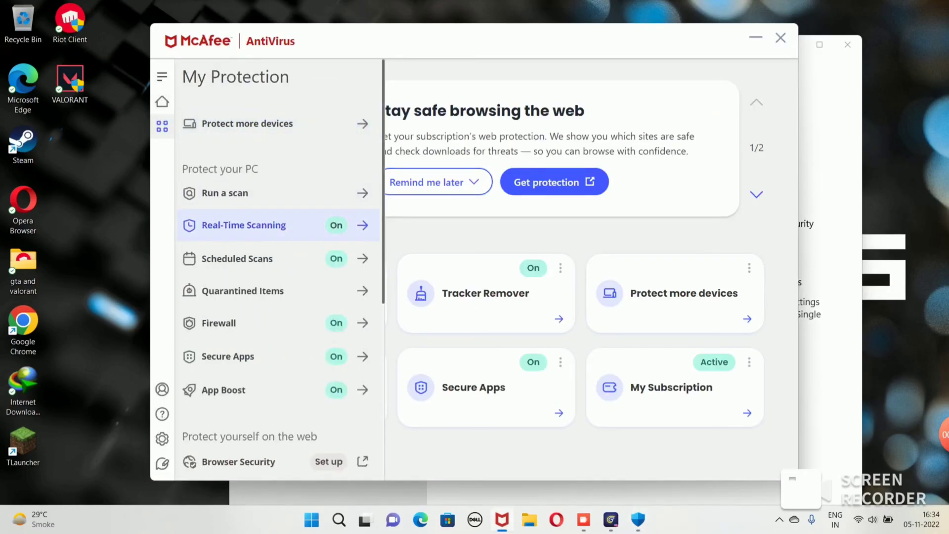
click(218, 225)
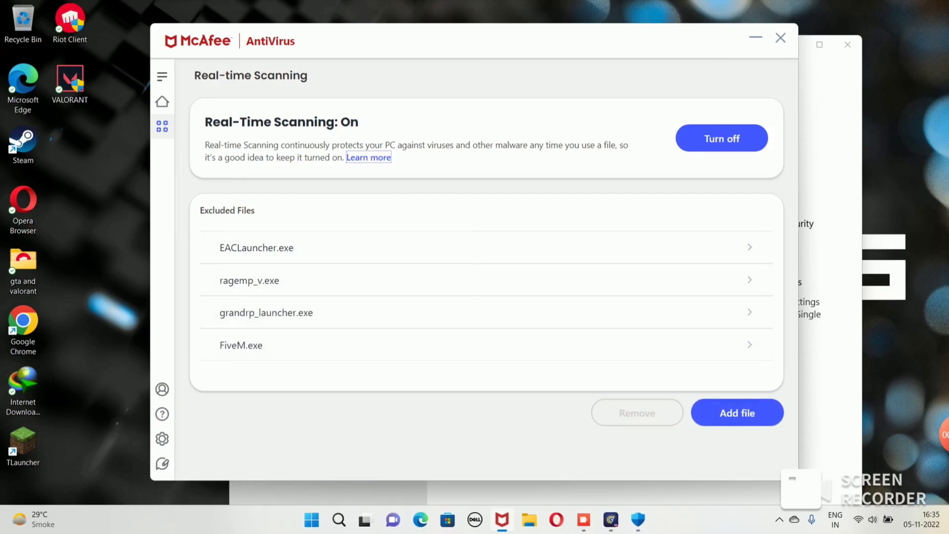
Find GrandRP Launcher 1.0 through Windows search and follow its shortcut to the launcher's installation folder.
click(311, 520)
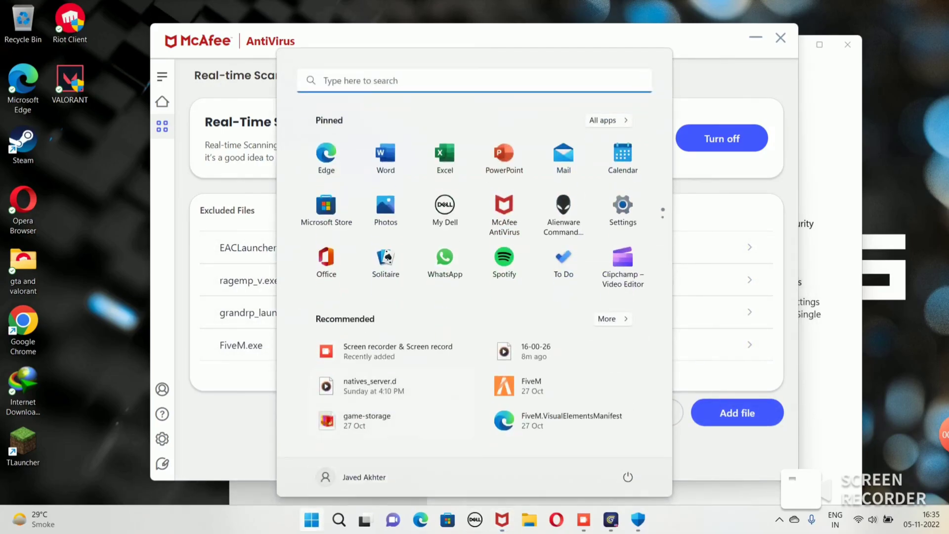
click(339, 519)
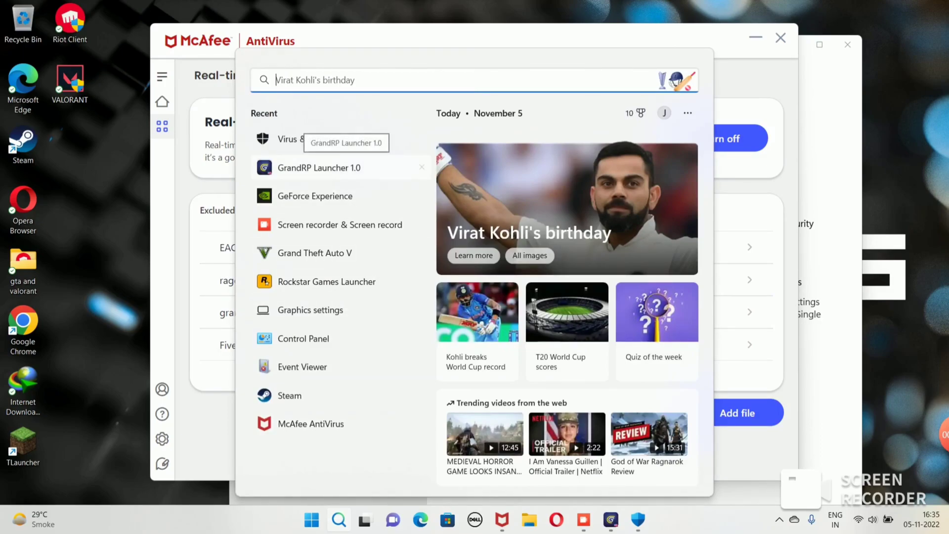
right_click(347, 166)
click(420, 205)
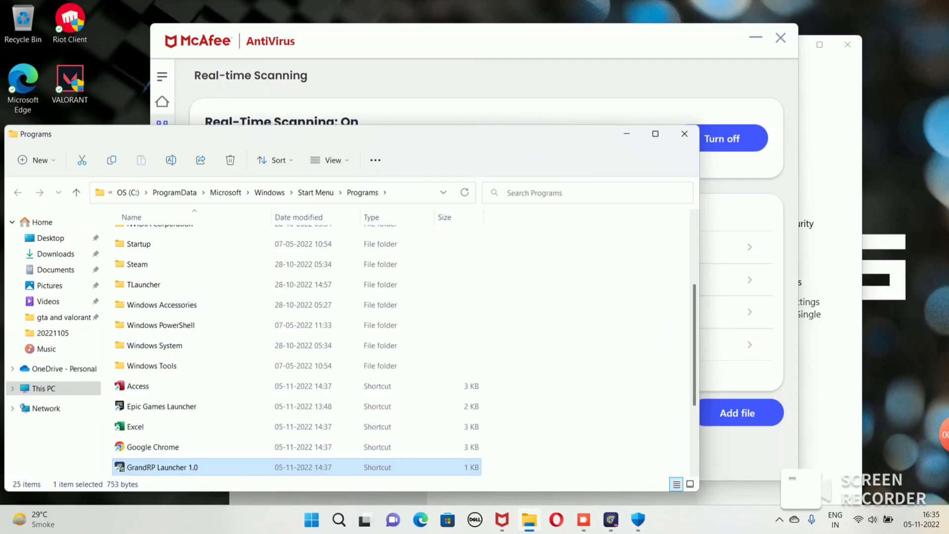
right_click(372, 467)
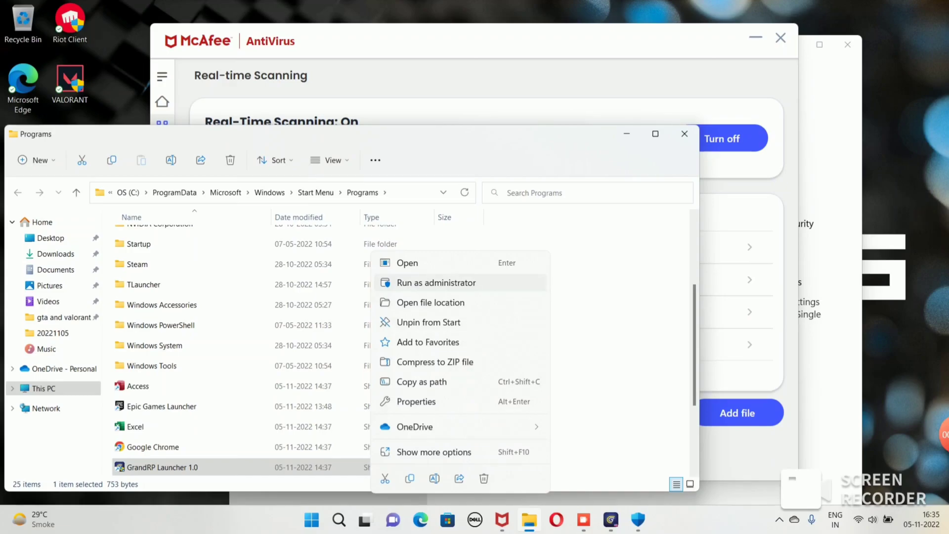
click(431, 302)
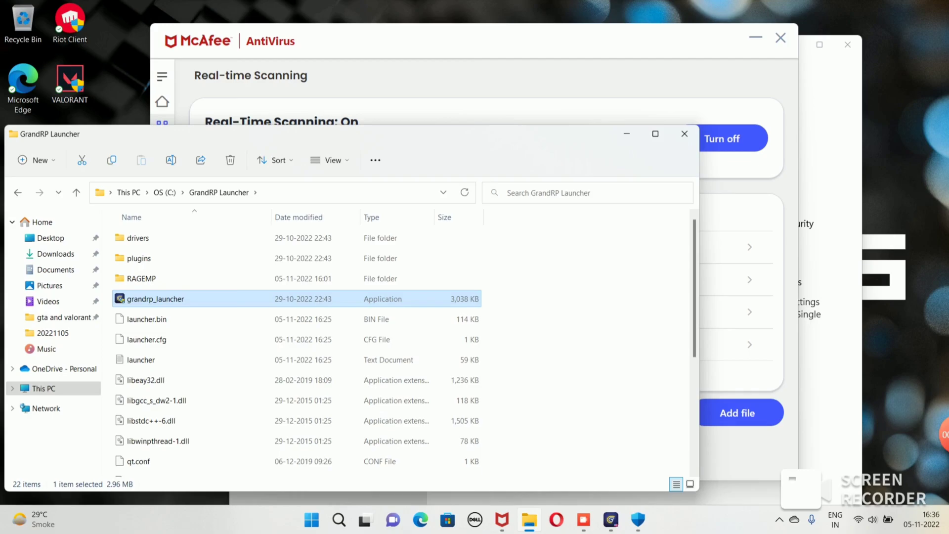
Copy the folder path C:\GrandRP Launcher and switch back to McAfee AntiVirus.
click(343, 193)
key(super+c)
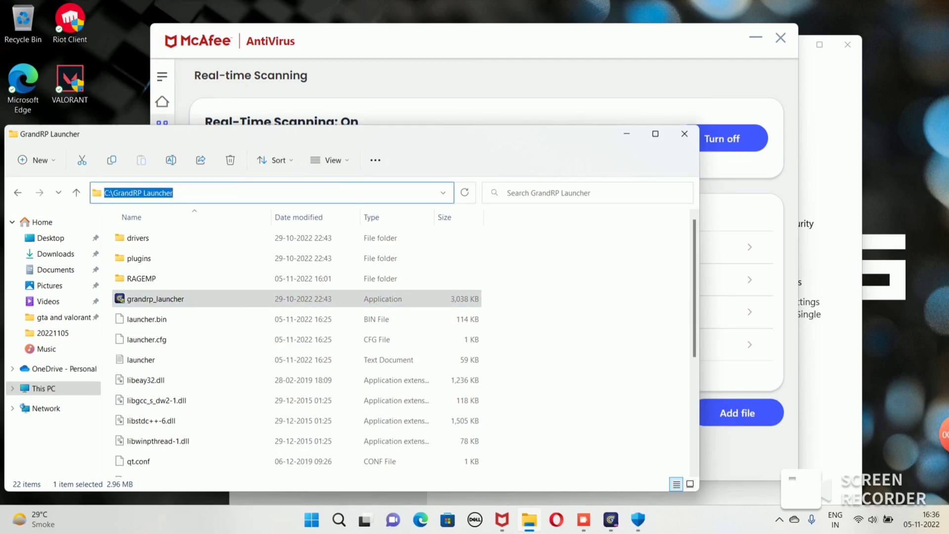
key(alt+Tab)
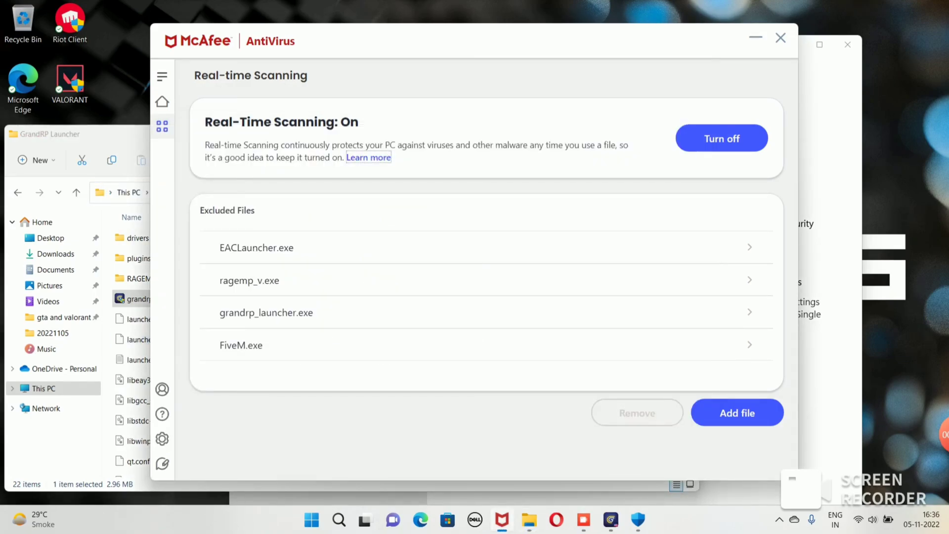
Add grandrp_launcher from C:\GrandRP Launcher to the files excluded from real-time scanning.
click(737, 413)
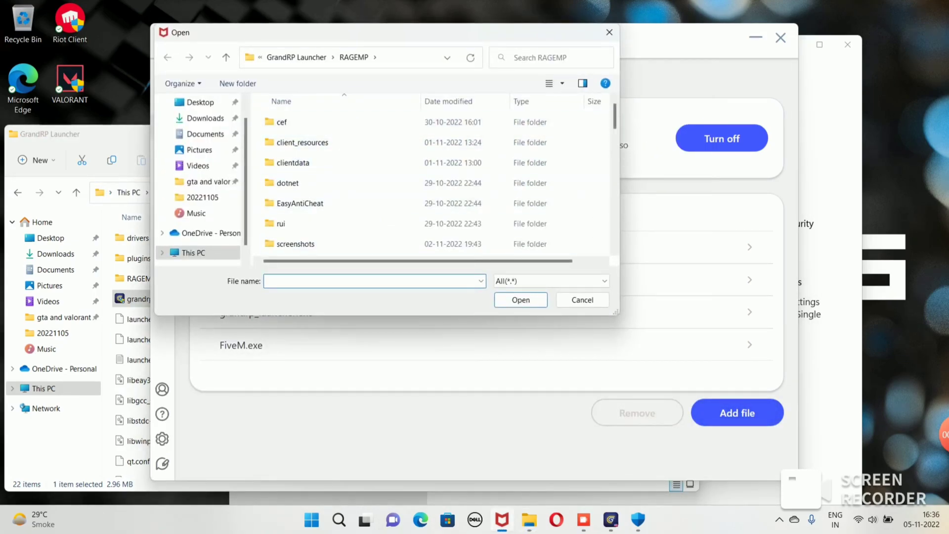
key(alt+d)
right_click(395, 58)
click(420, 108)
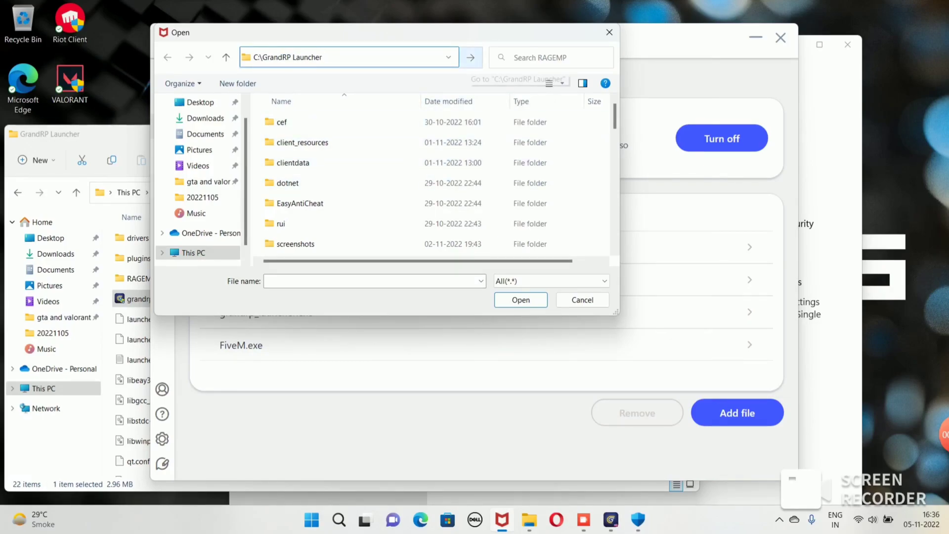
key(Return)
click(305, 184)
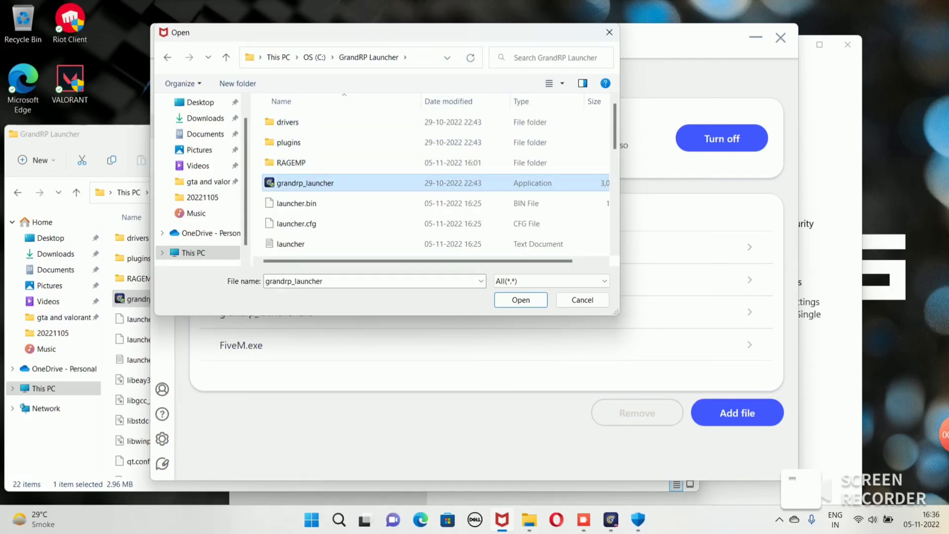
click(521, 300)
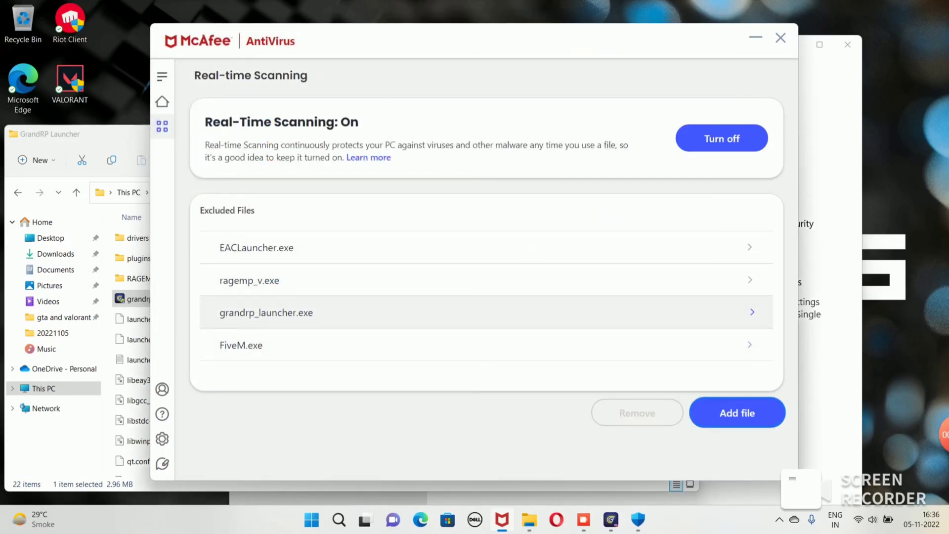
Add EACLauncher from the RAGEMP folder inside GrandRP Launcher to the files excluded from real-time scanning.
click(737, 413)
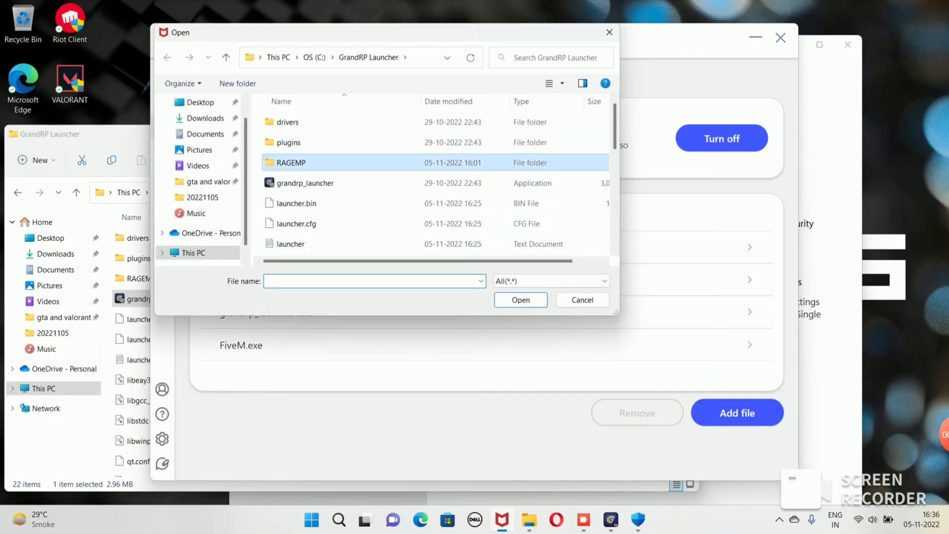
double_click(291, 163)
scroll(298, 183, down, 5)
click(298, 185)
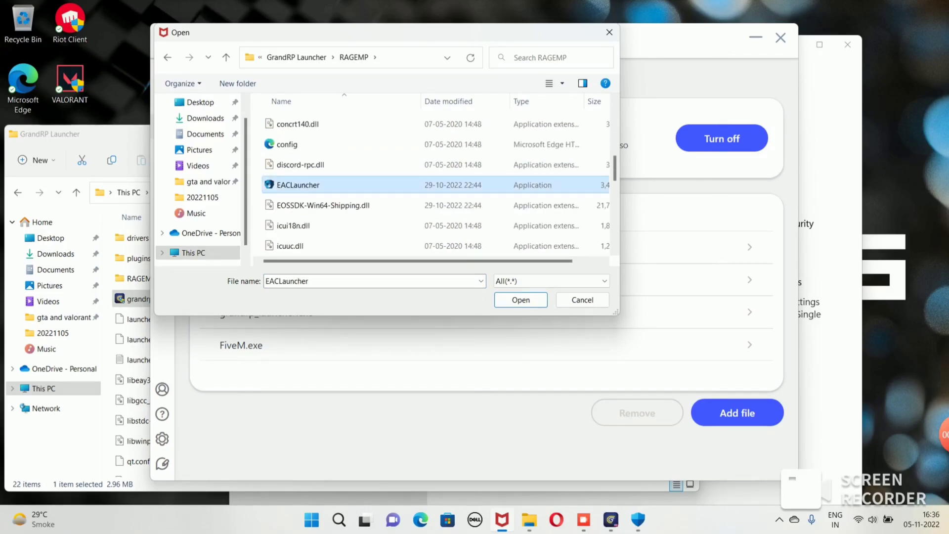
click(521, 299)
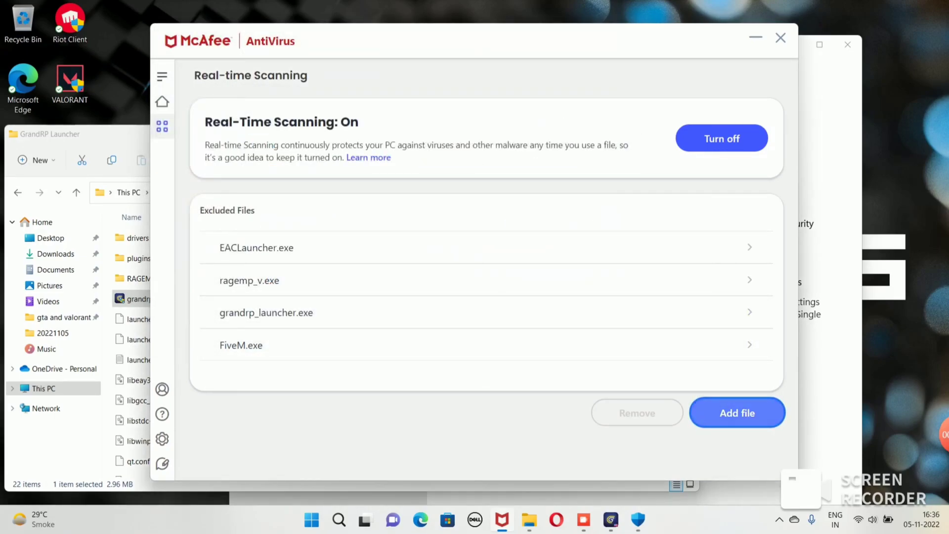
Add ragemp_v from the RAGEMP folder to the files excluded from real-time scanning.
click(737, 412)
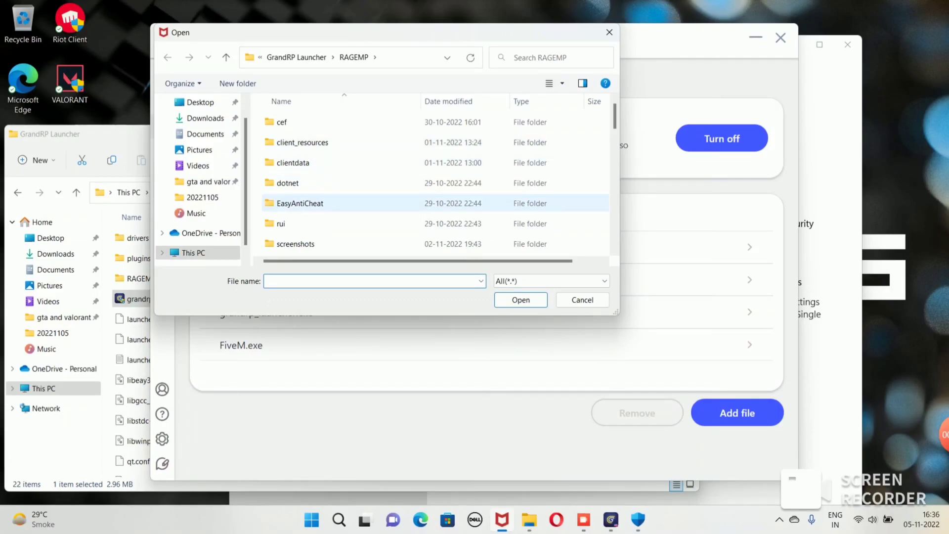
scroll(435, 183, down, 8)
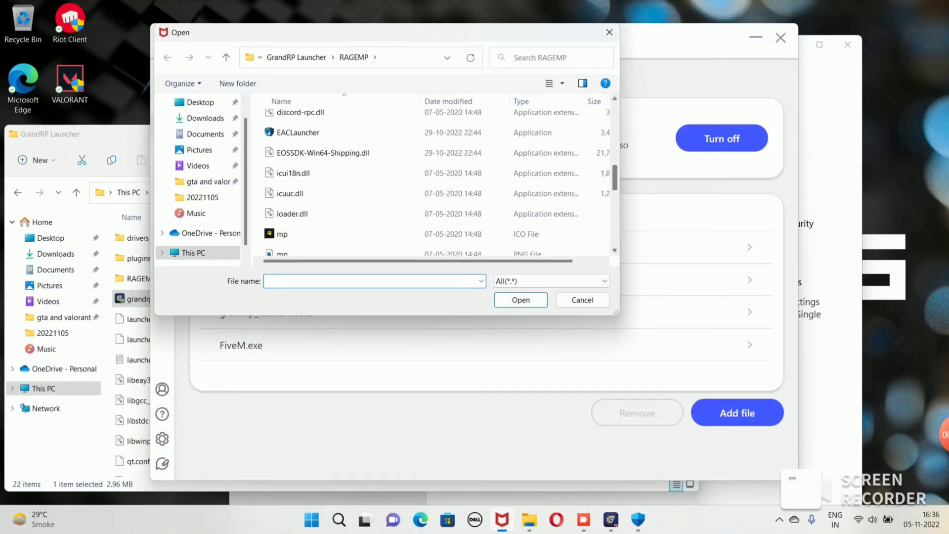
scroll(297, 191, down, 1)
click(297, 192)
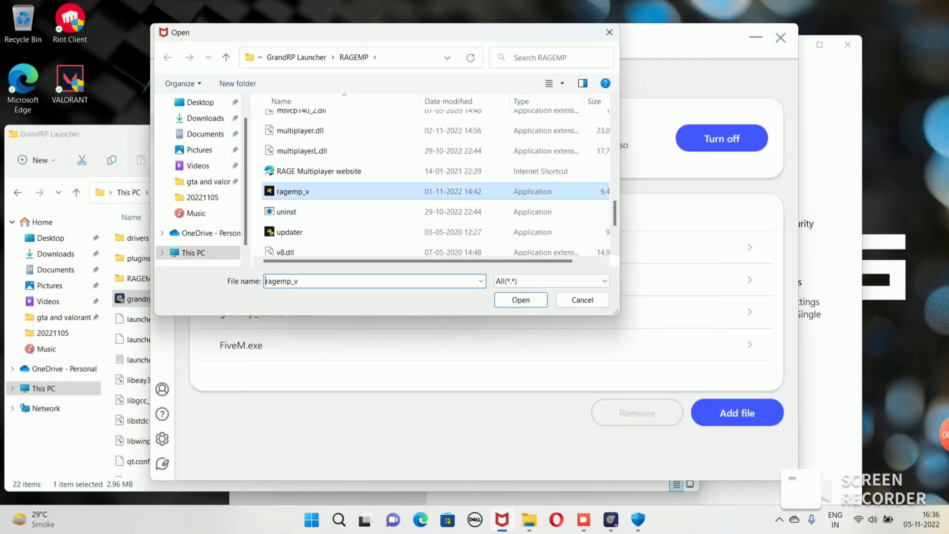
click(520, 300)
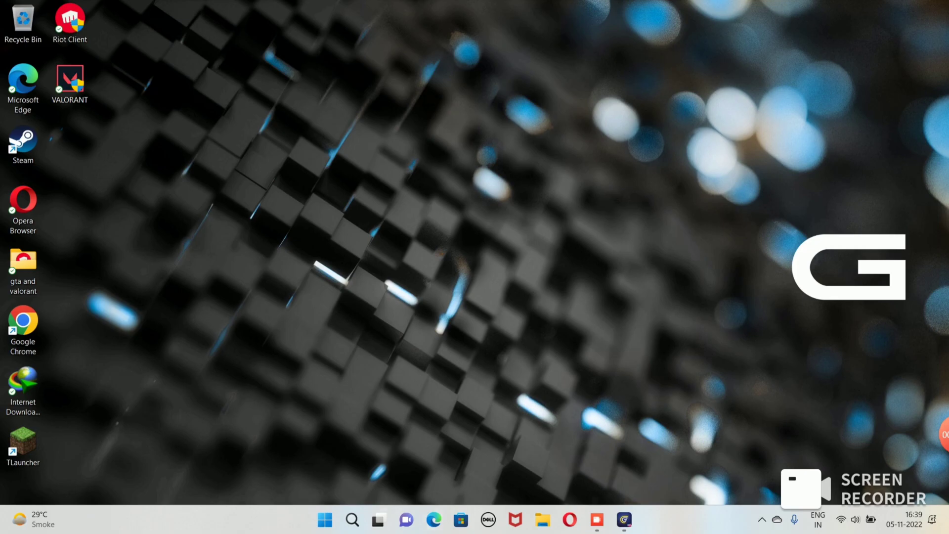
Search Windows for "allow", open Allow an app through Windows Firewall, and unlock the allowed apps list for changes.
key(super)
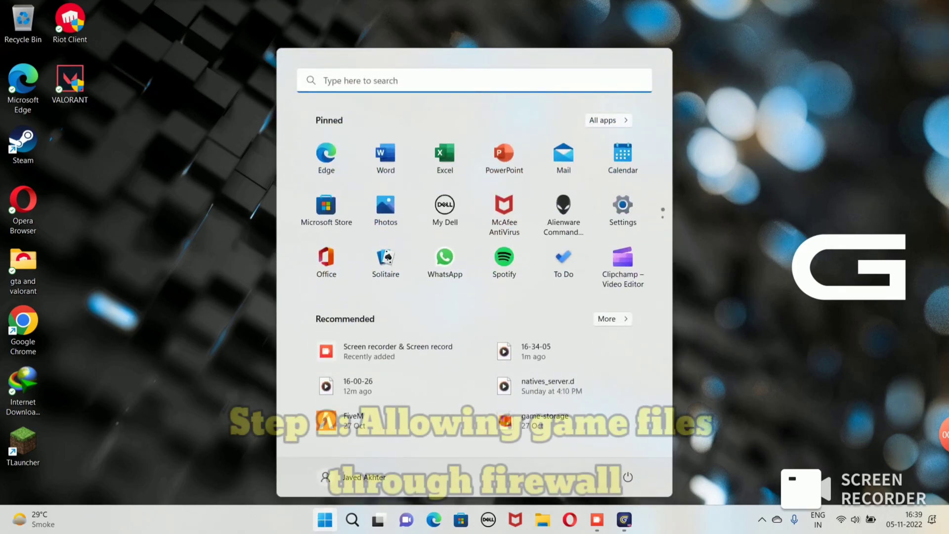
key(super+s)
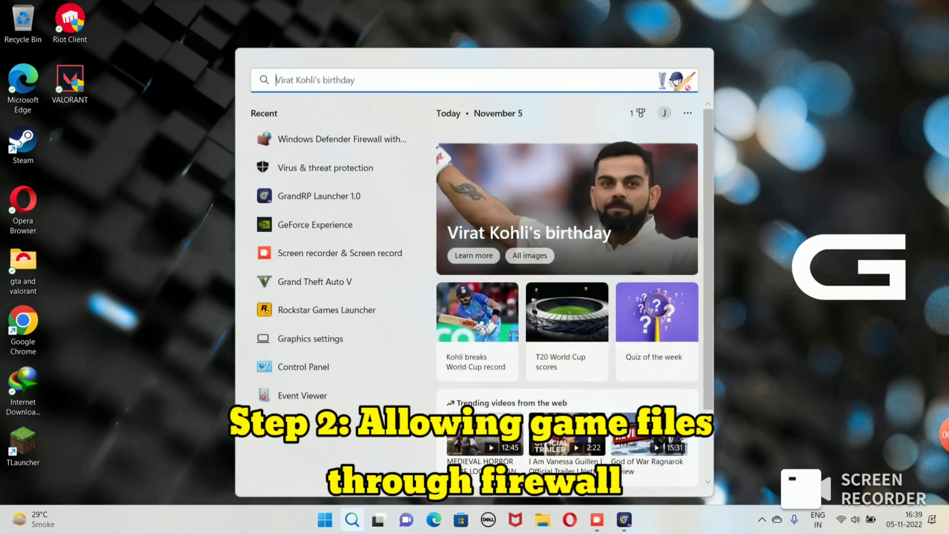
text(allow)
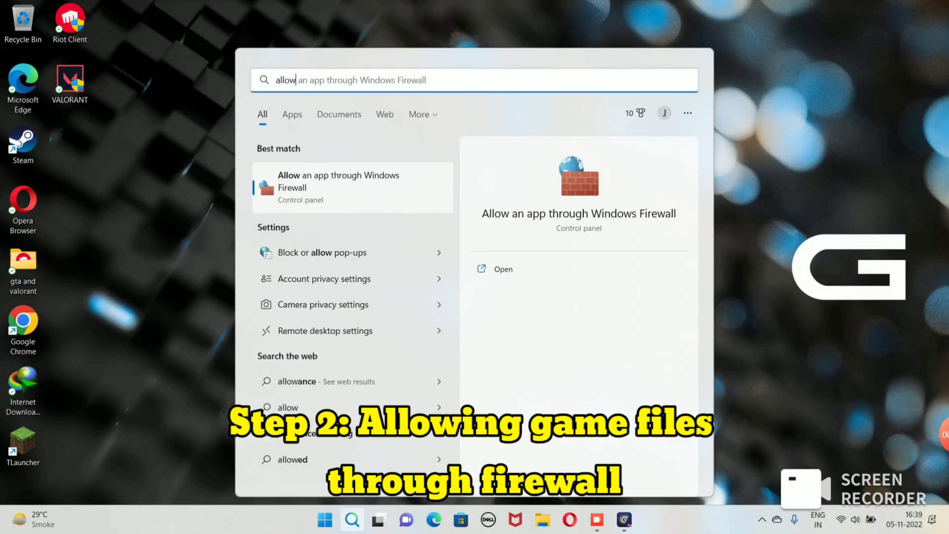
key(Return)
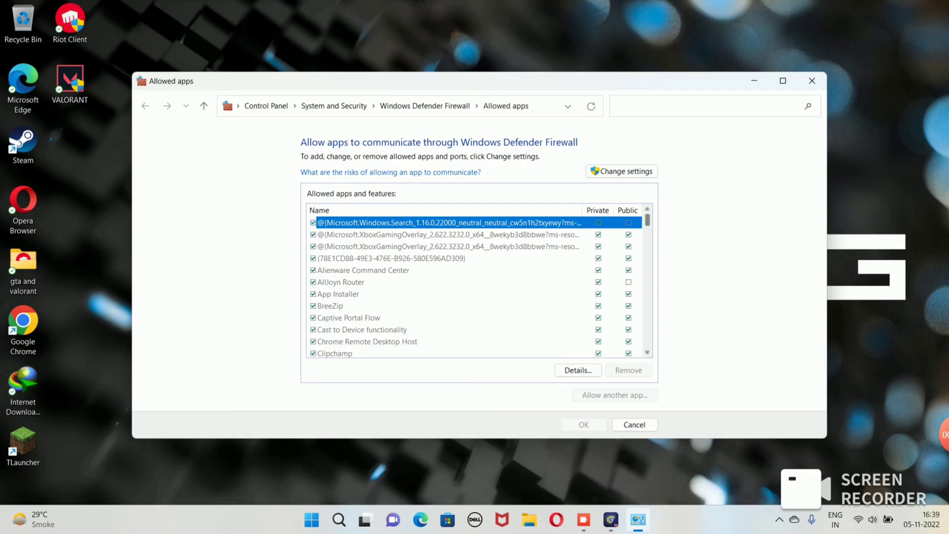
click(622, 171)
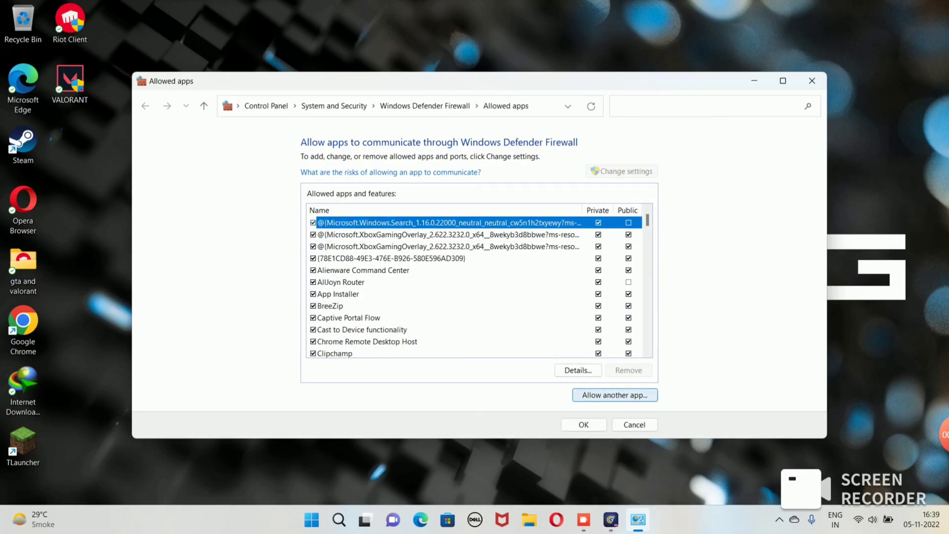
Browse for grandrp_launcher in GrandRP Launcher, and EACLauncher and ragemp_v in RAGEMP, as firewall apps, then cancel and close the allowed apps window.
click(615, 395)
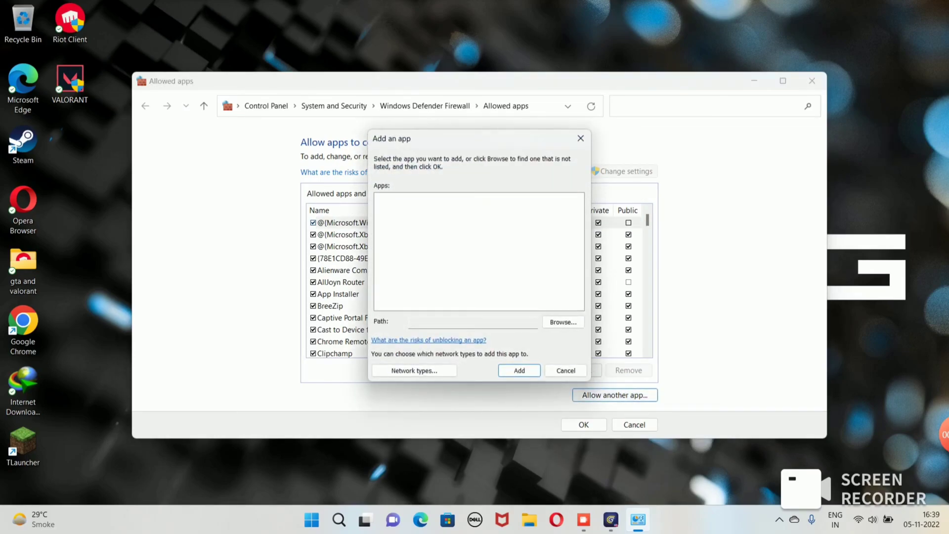
key(alt+b)
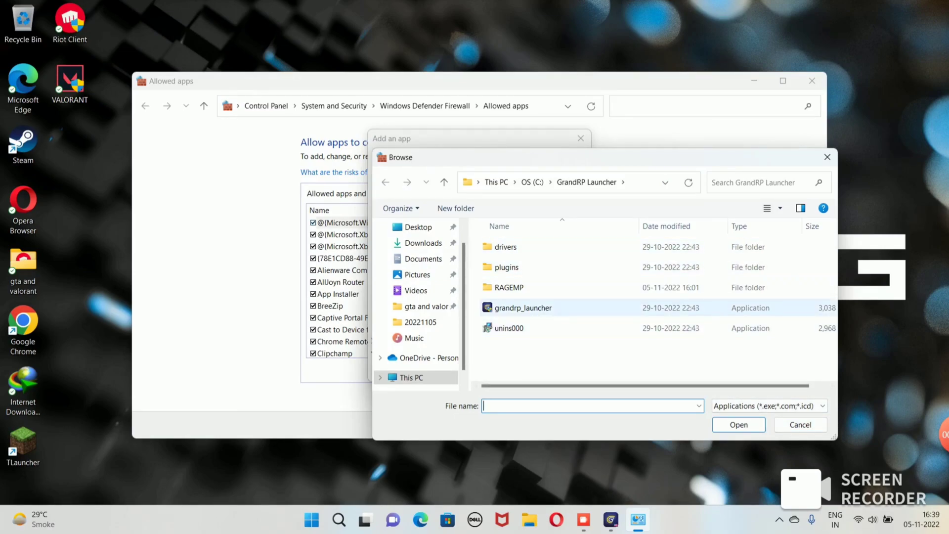
click(523, 308)
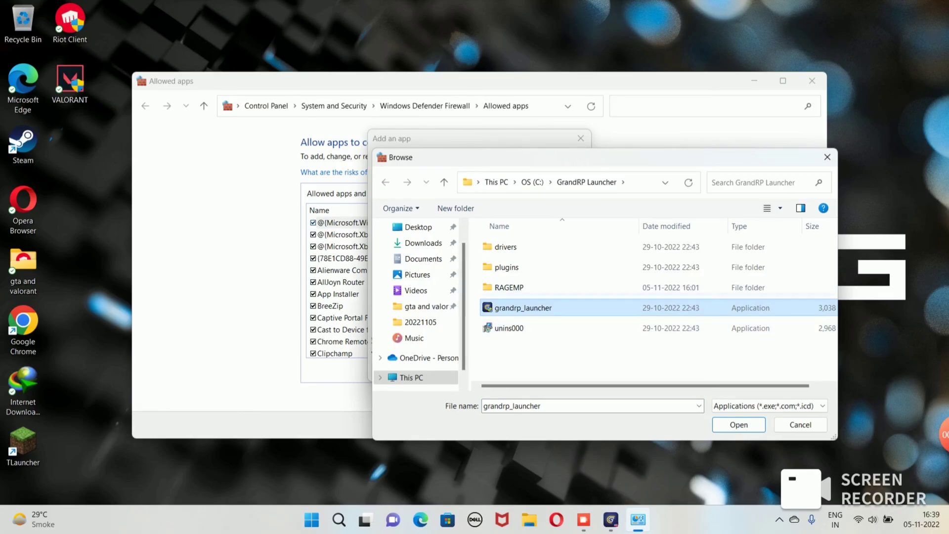
double_click(509, 287)
scroll(514, 297, down, 5)
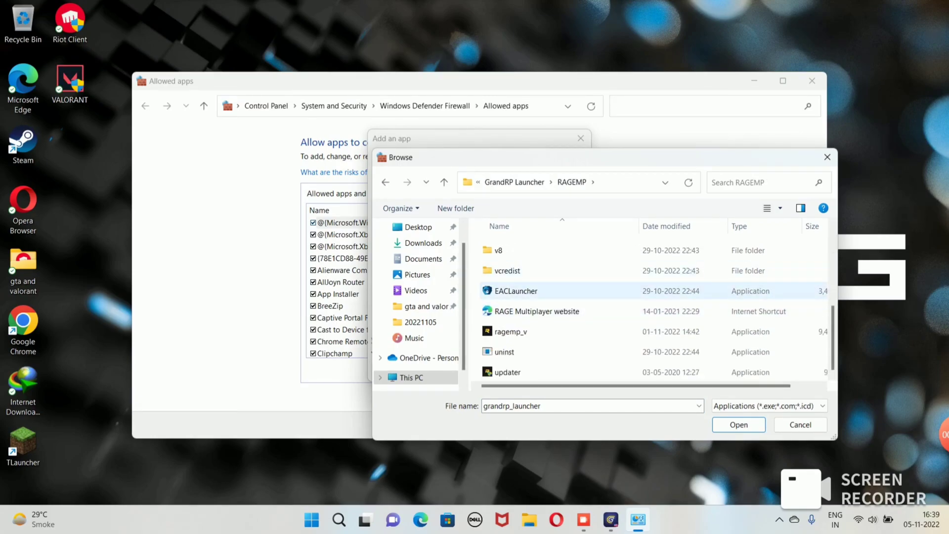
click(516, 291)
click(512, 332)
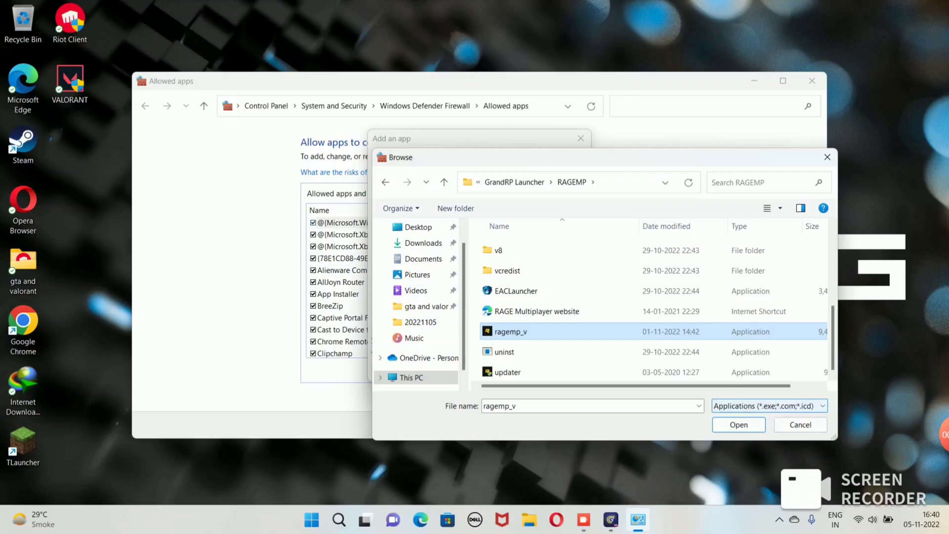
click(801, 425)
click(566, 371)
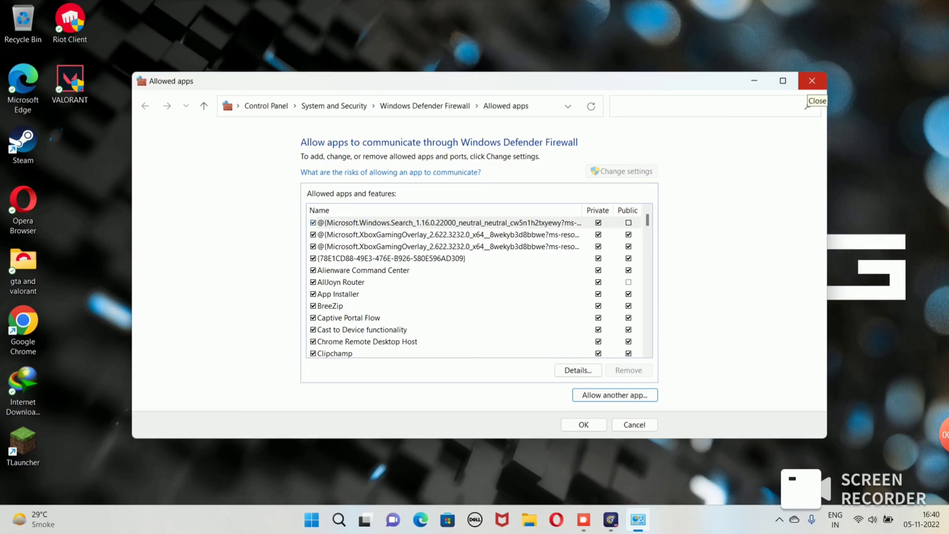
click(812, 80)
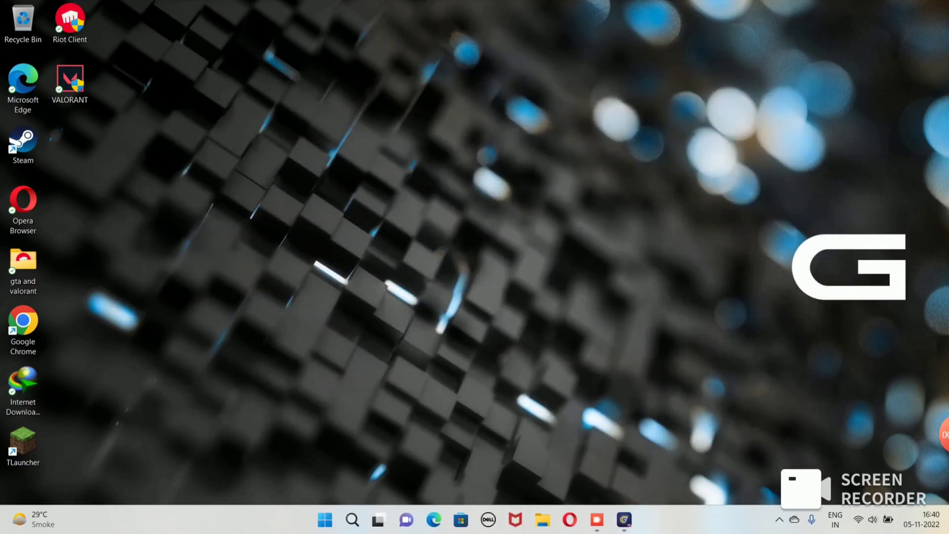
Launch GrandRP from its launcher and open a maximized File Explorer window while the game loads in the background.
click(624, 520)
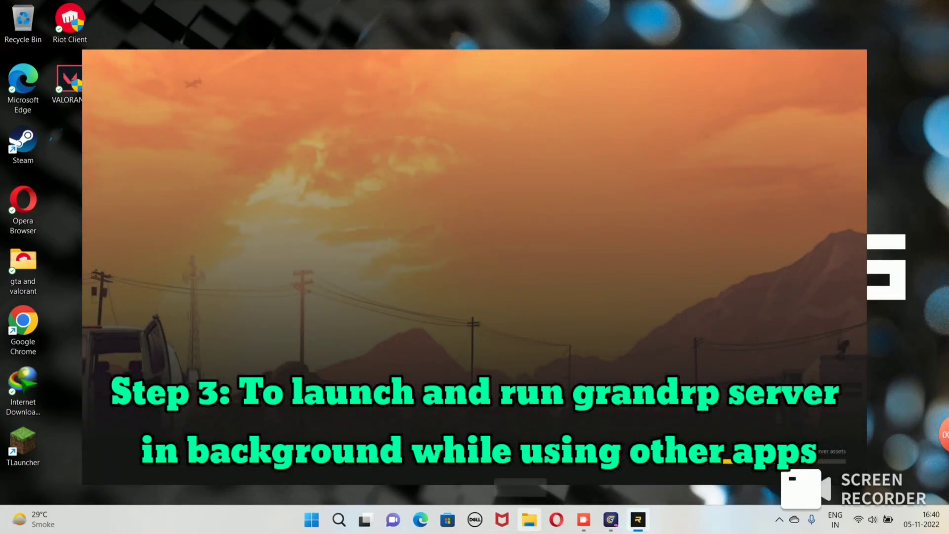
click(530, 520)
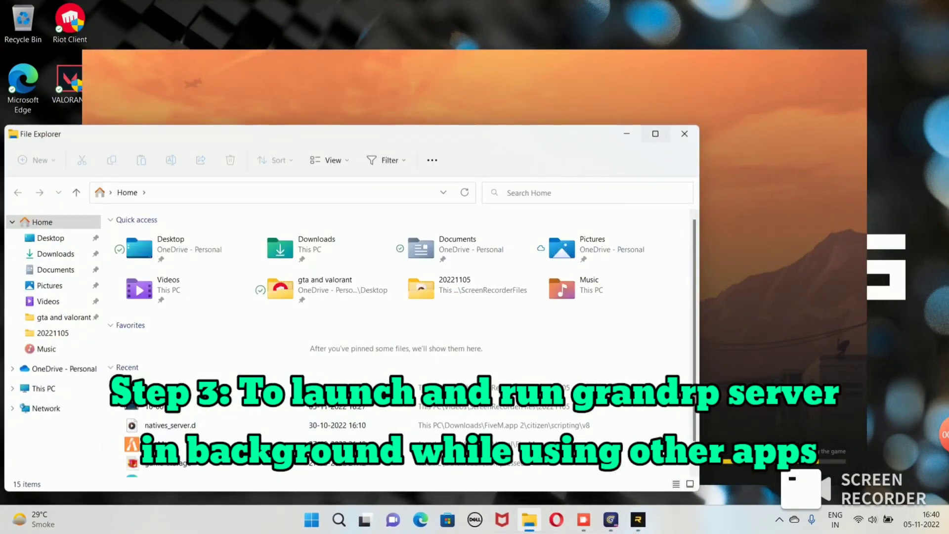
click(654, 134)
Look through the 20221105, ScreenRecorderFiles, Videos and gta and valorant folders while GrandRP runs in the background.
double_click(297, 158)
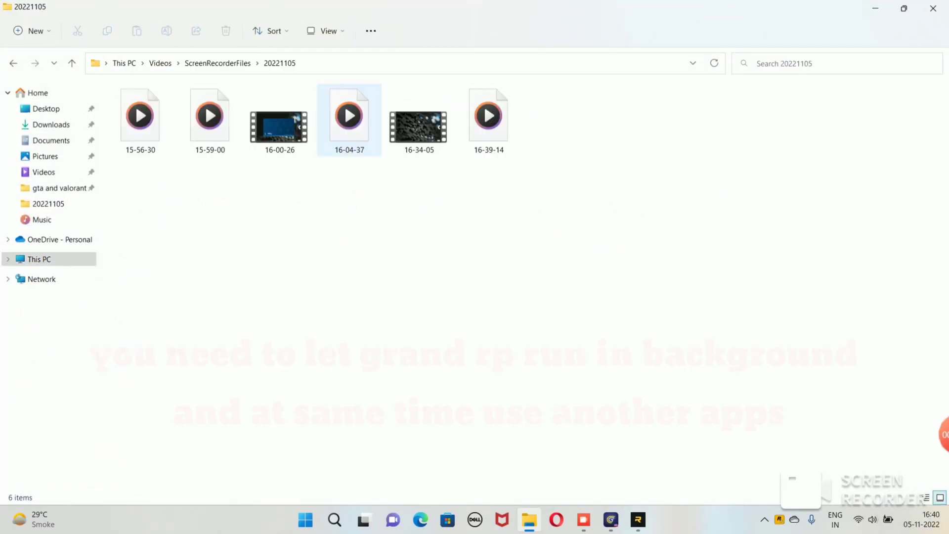
click(217, 63)
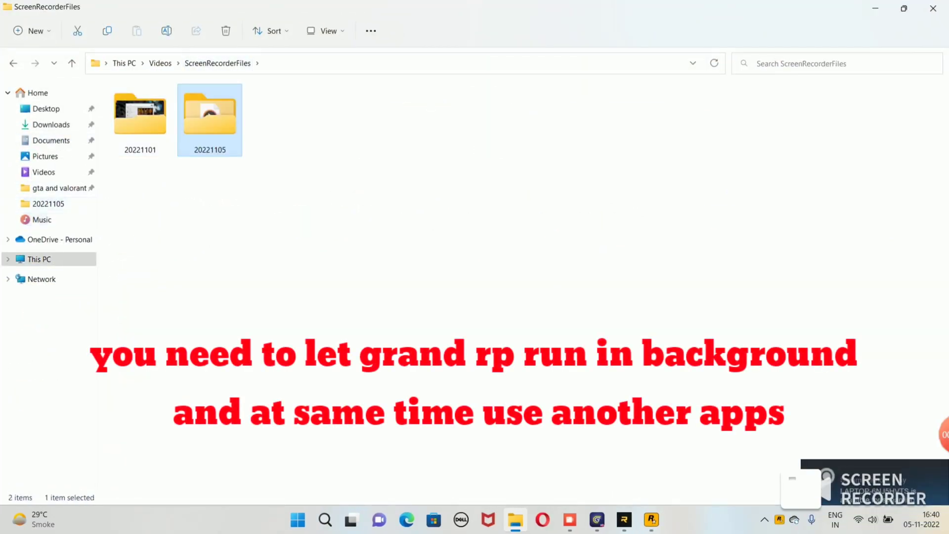
click(43, 172)
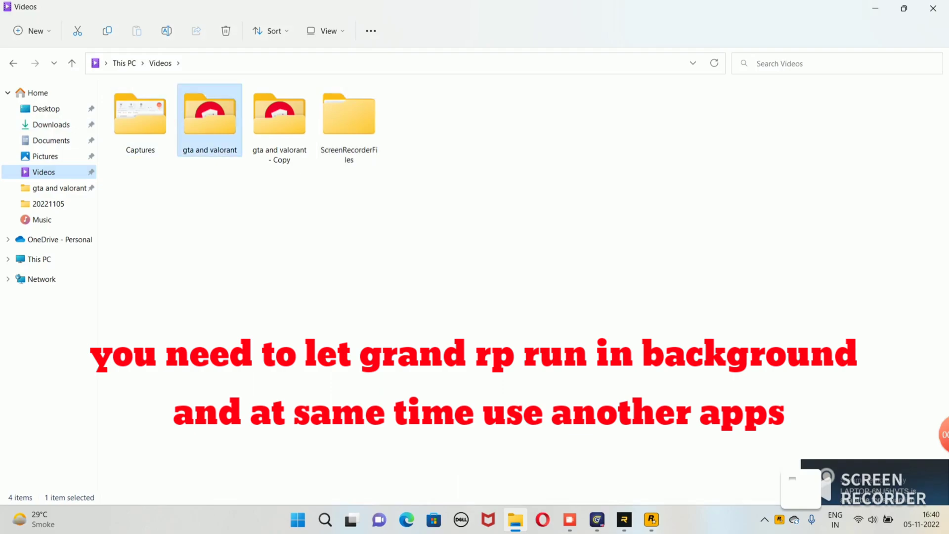
double_click(279, 123)
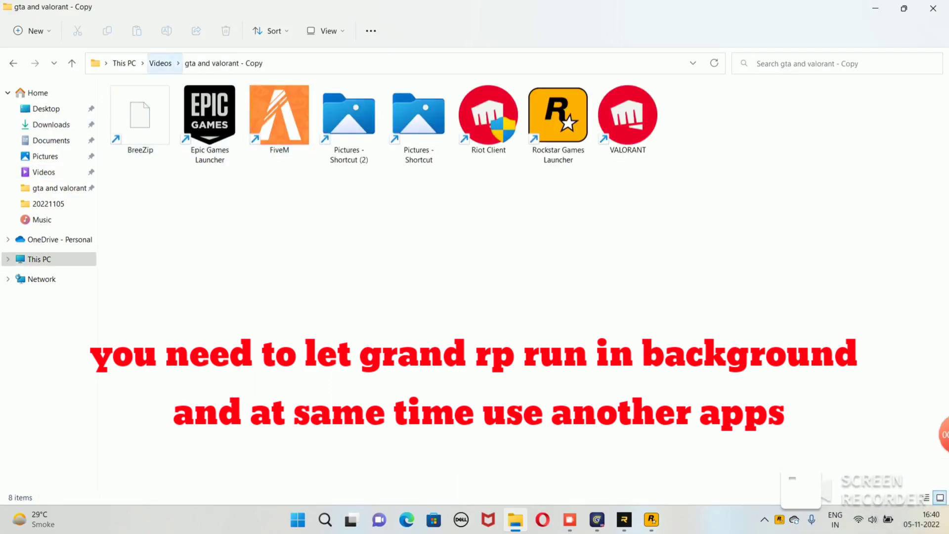
click(161, 63)
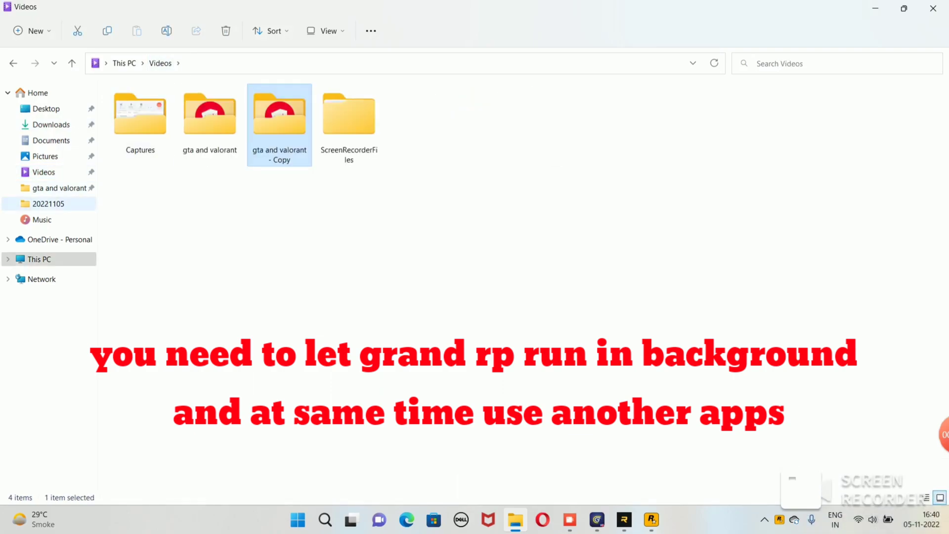
click(47, 203)
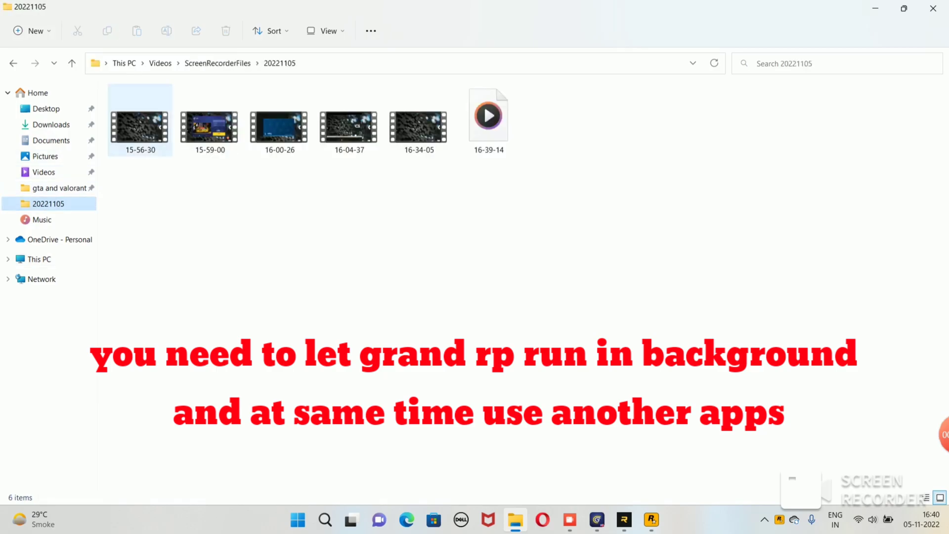
click(60, 188)
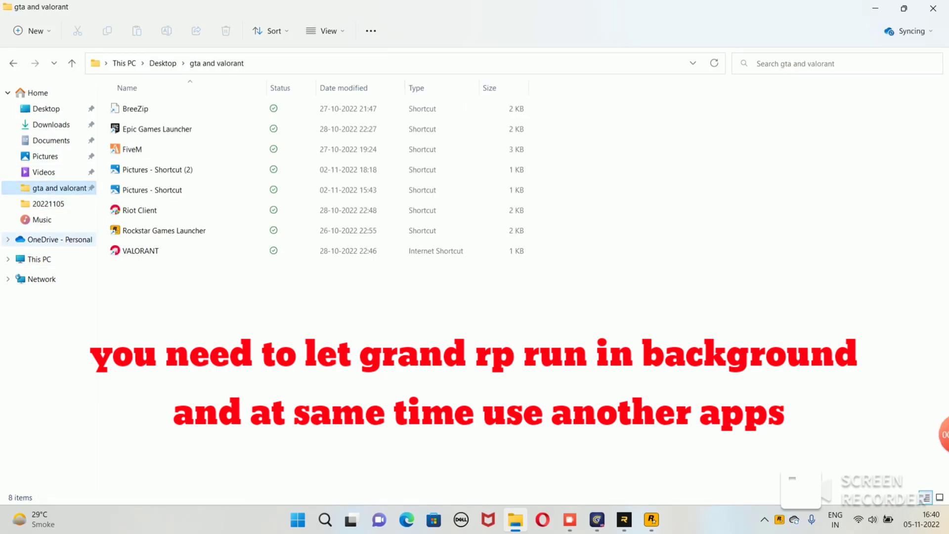
Look through the OS (C:) drive and the Documents, Pictures and Downloads folders while GrandRP keeps running in the background.
click(59, 239)
click(39, 259)
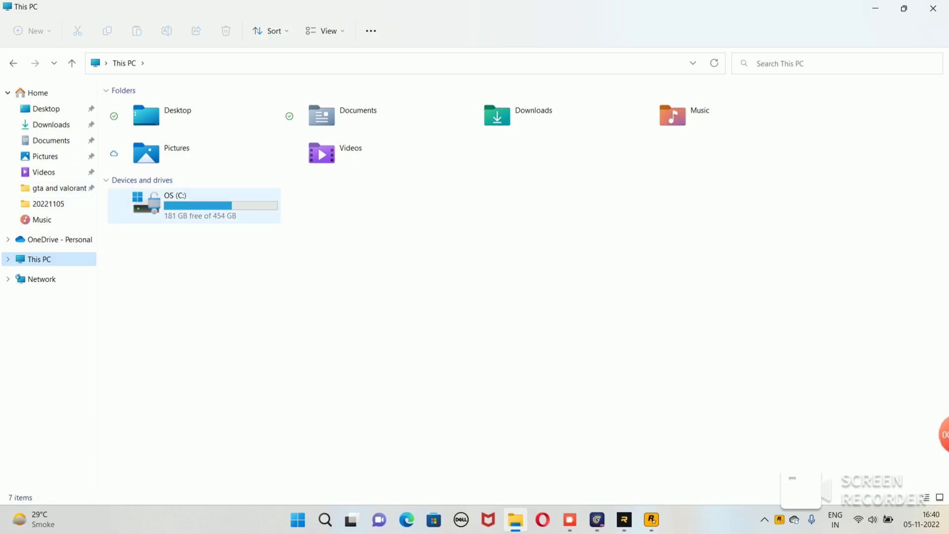
double_click(195, 205)
click(198, 190)
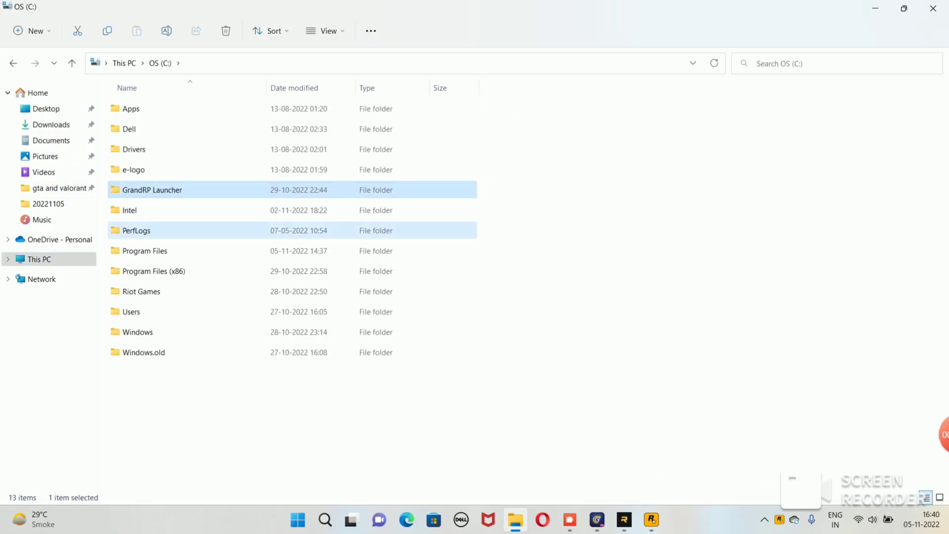
double_click(149, 231)
click(546, 277)
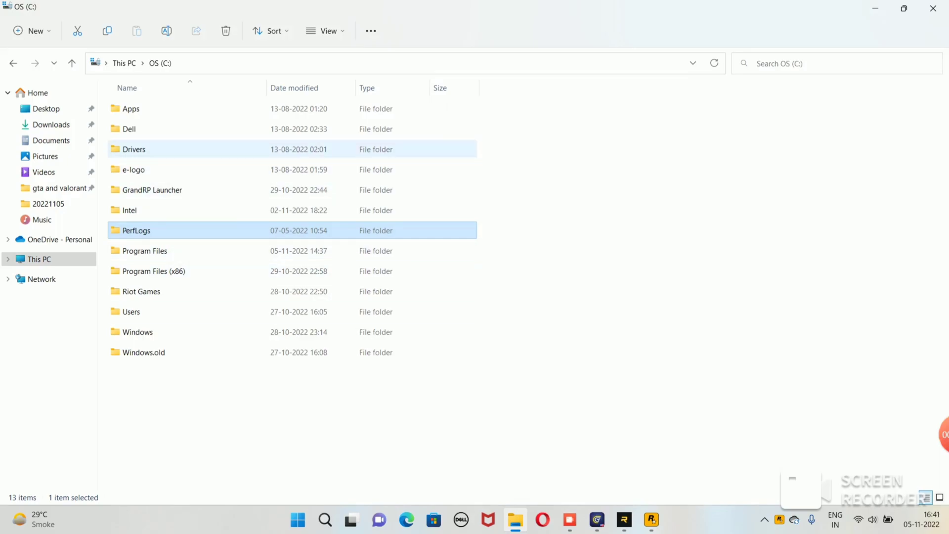
click(51, 140)
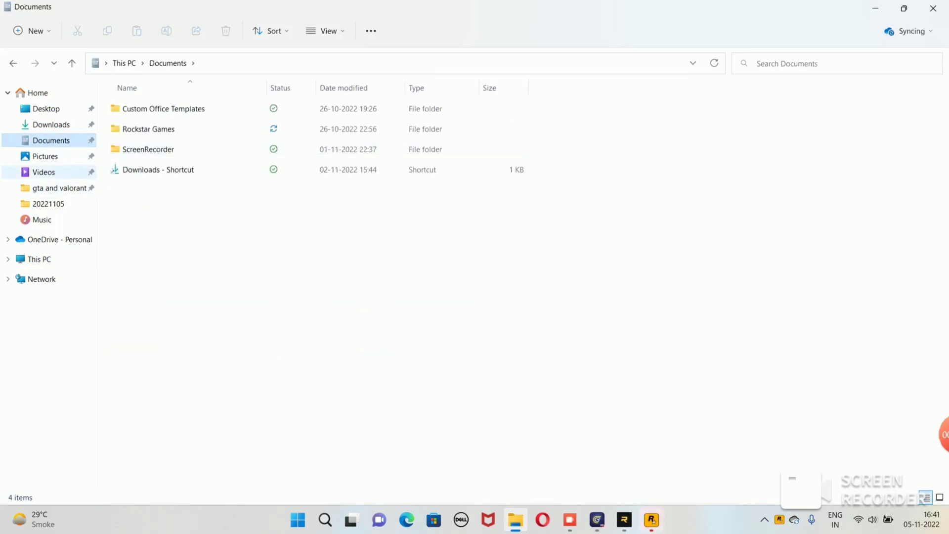
click(45, 156)
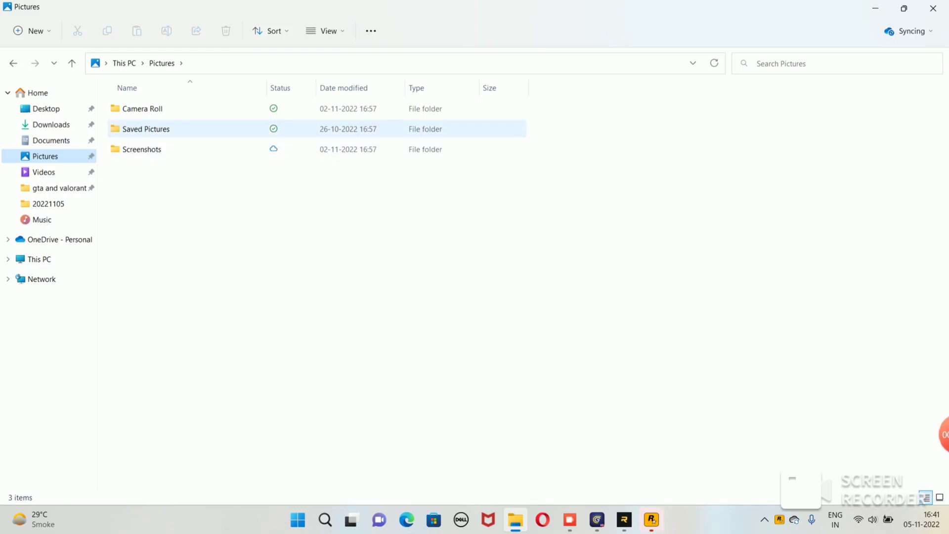
click(146, 129)
click(50, 140)
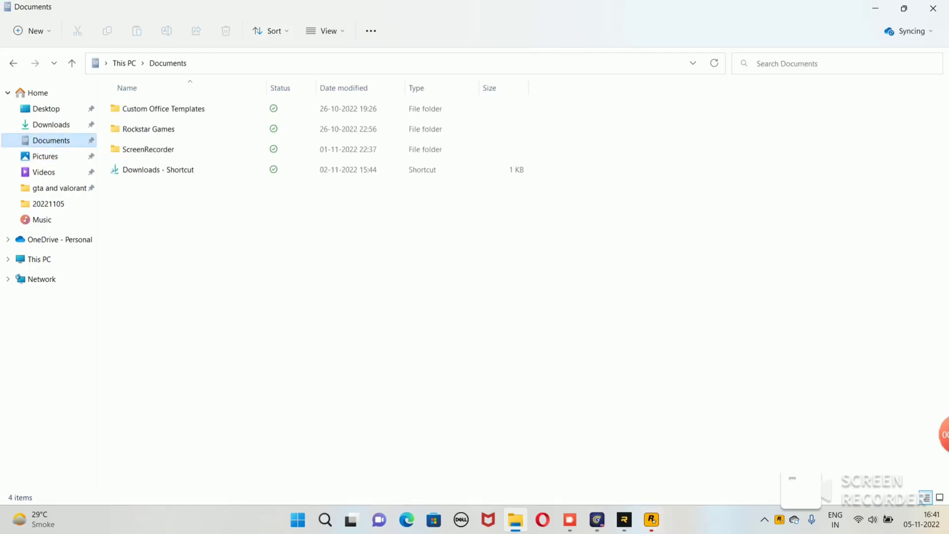
click(51, 124)
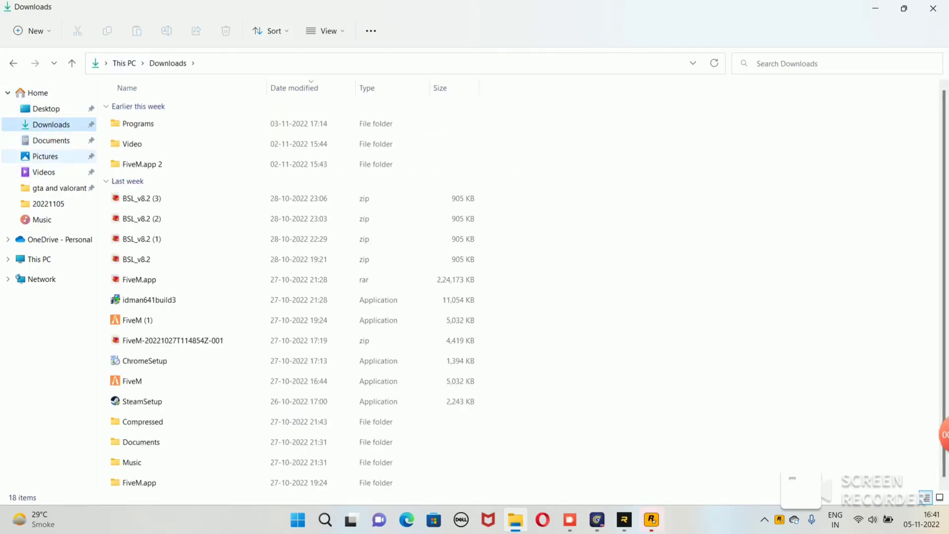
Look through the FiveM.app 2 and 20221105 folders and return to This PC while GrandRP loads.
click(148, 164)
double_click(148, 165)
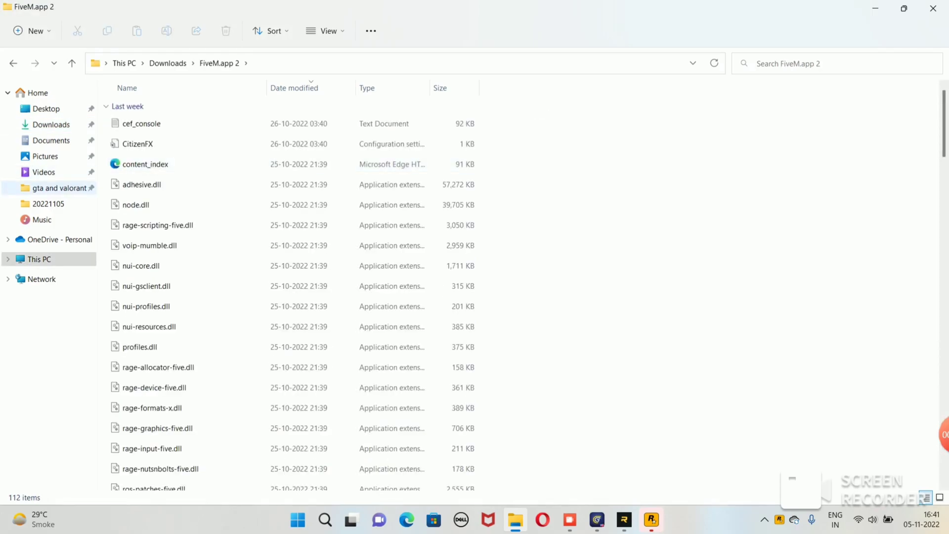
click(48, 204)
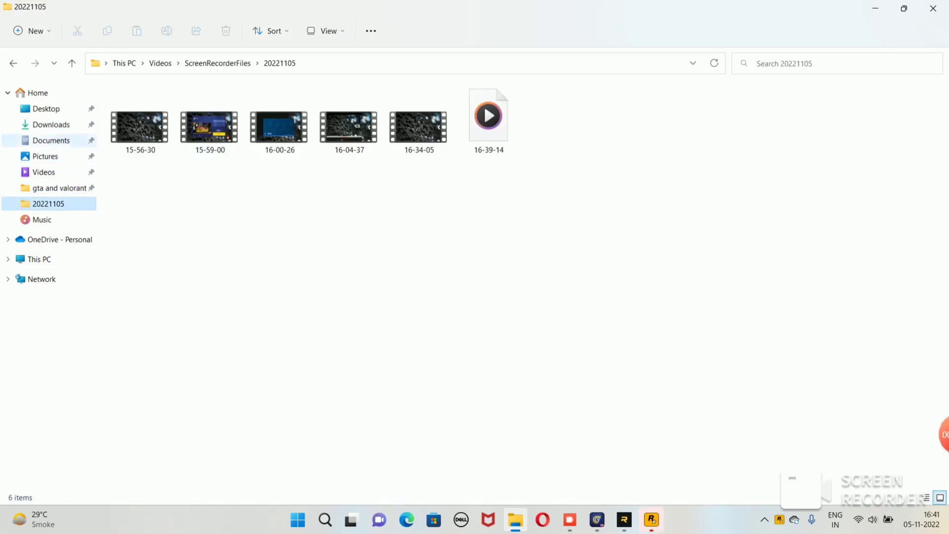
click(39, 259)
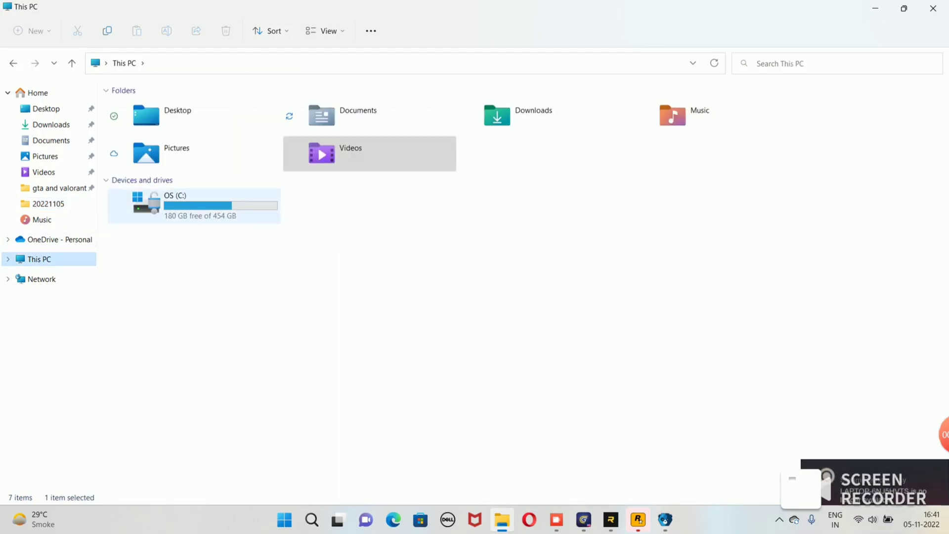
Browse the OS (C:) drive's Users, GrandRP Launcher, PerfLogs and Intel folders, declining permanent access to PerfLogs.
double_click(198, 203)
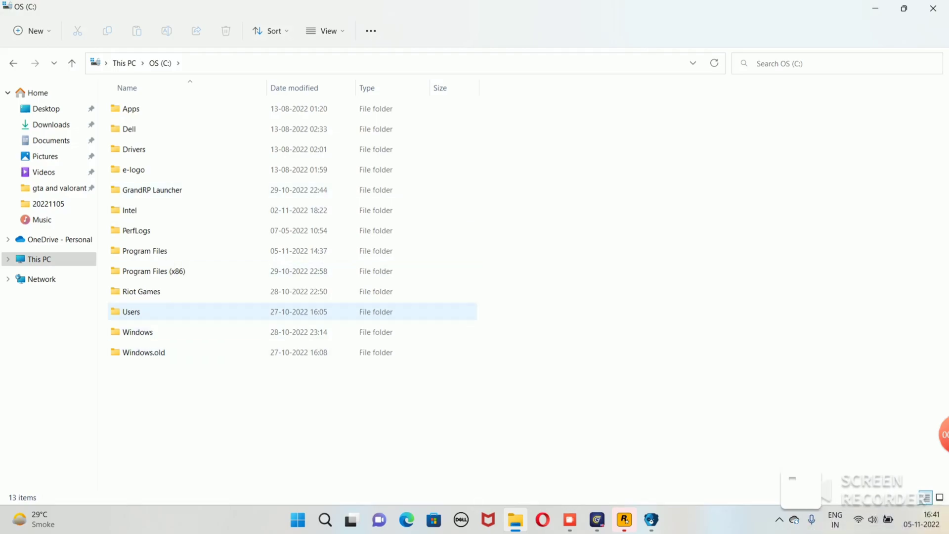
click(148, 312)
click(153, 271)
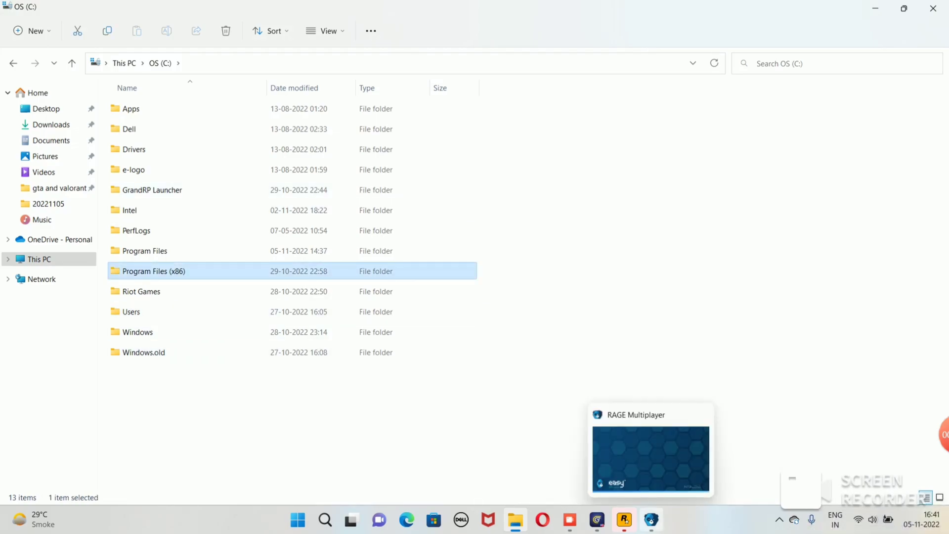
mouse_move(625, 519)
double_click(131, 312)
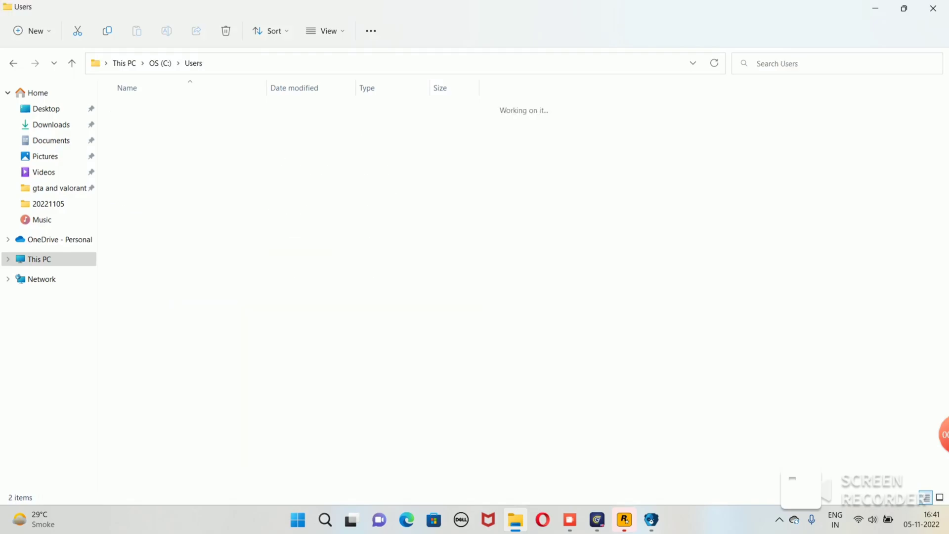
click(160, 63)
double_click(148, 188)
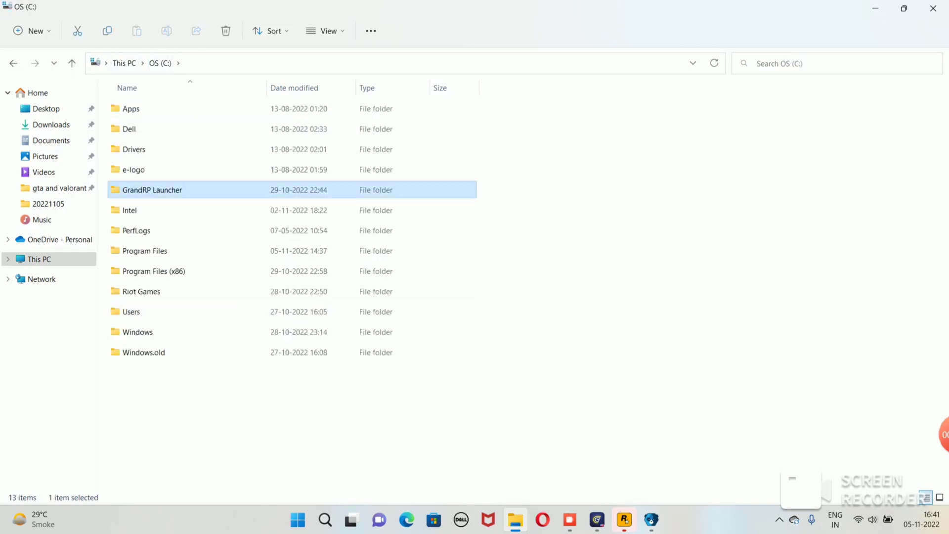
click(160, 63)
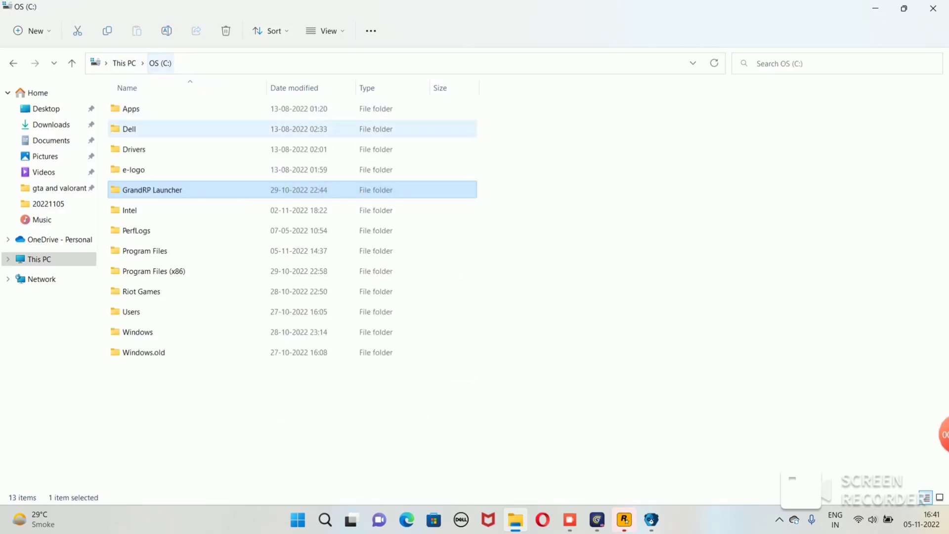
click(149, 230)
double_click(149, 230)
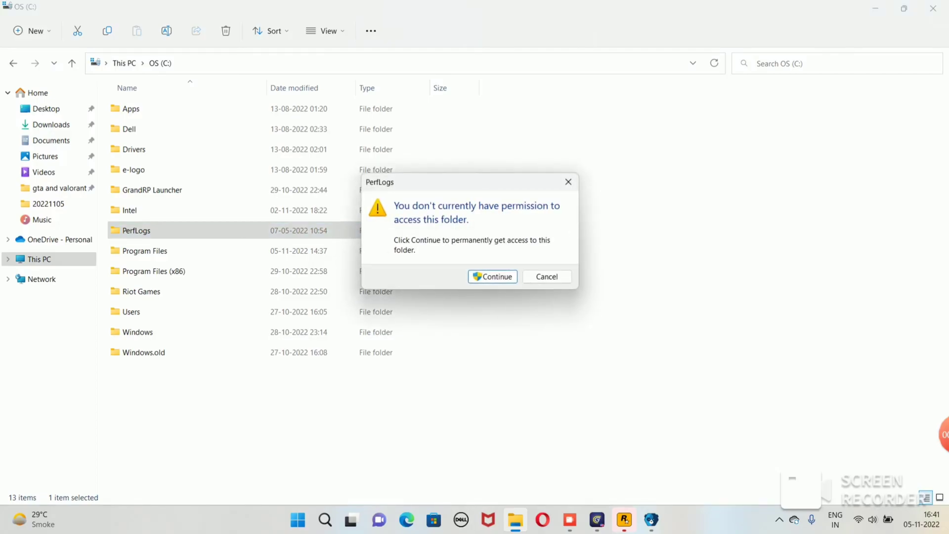
click(547, 277)
double_click(149, 210)
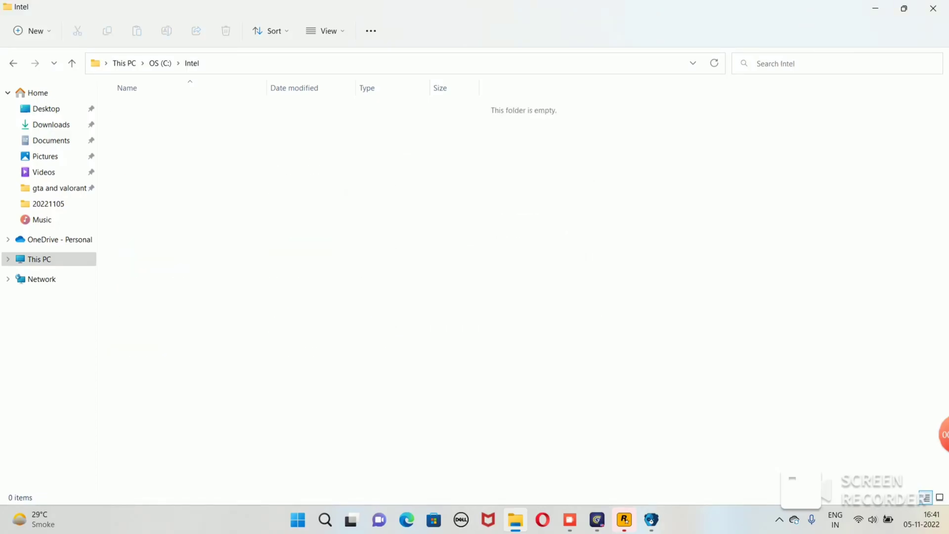
click(160, 63)
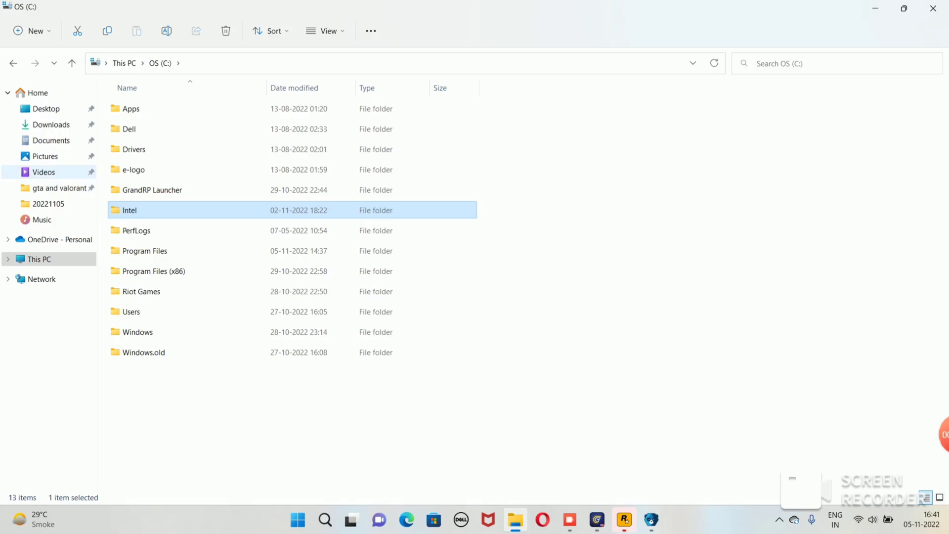
Look through the gta and valorant, Documents, Downloads, 20221105, Pictures and OneDrive folders while waiting for the game.
click(59, 188)
click(51, 141)
click(51, 124)
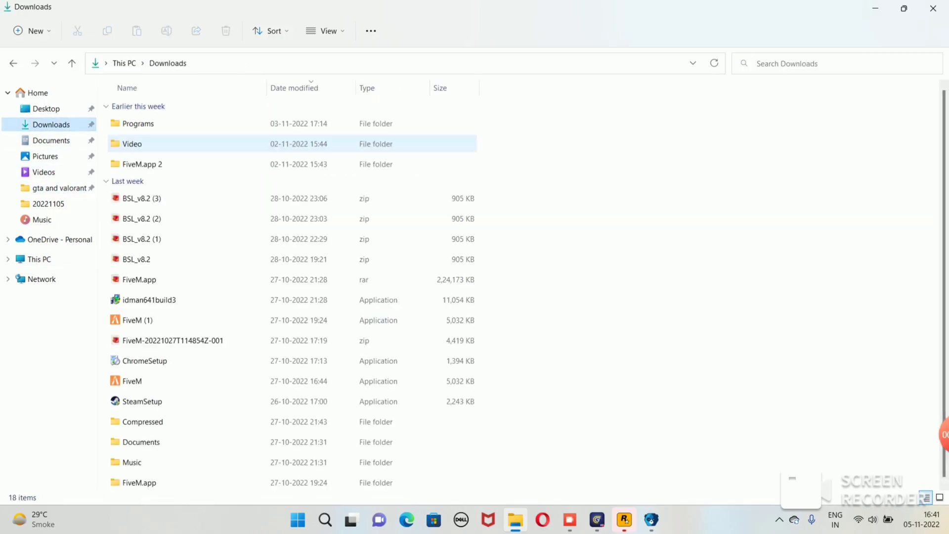
click(48, 203)
click(45, 155)
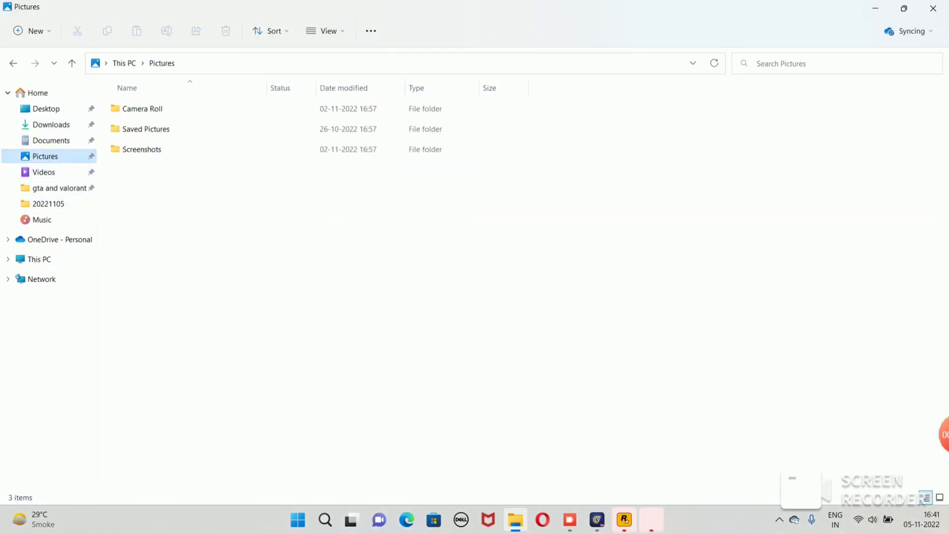
click(50, 124)
click(59, 240)
click(59, 188)
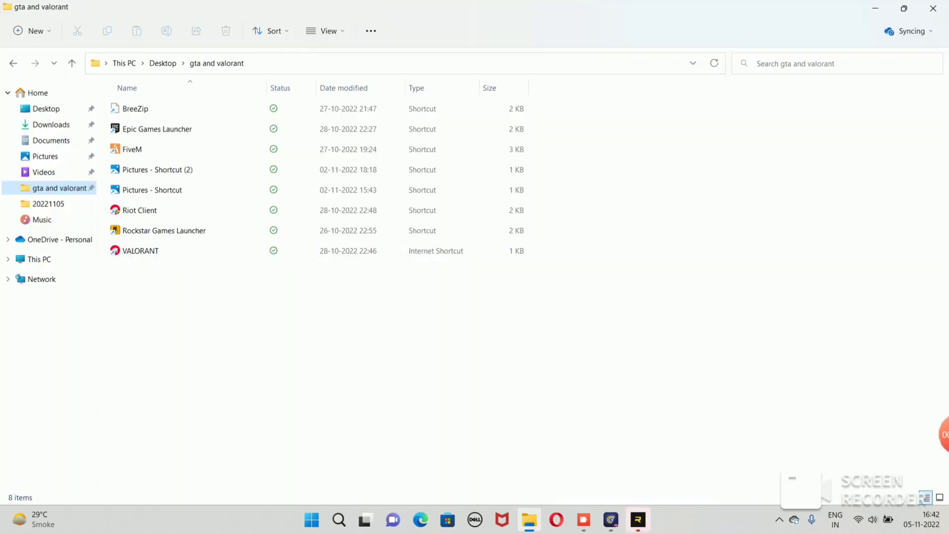
mouse_move(941, 435)
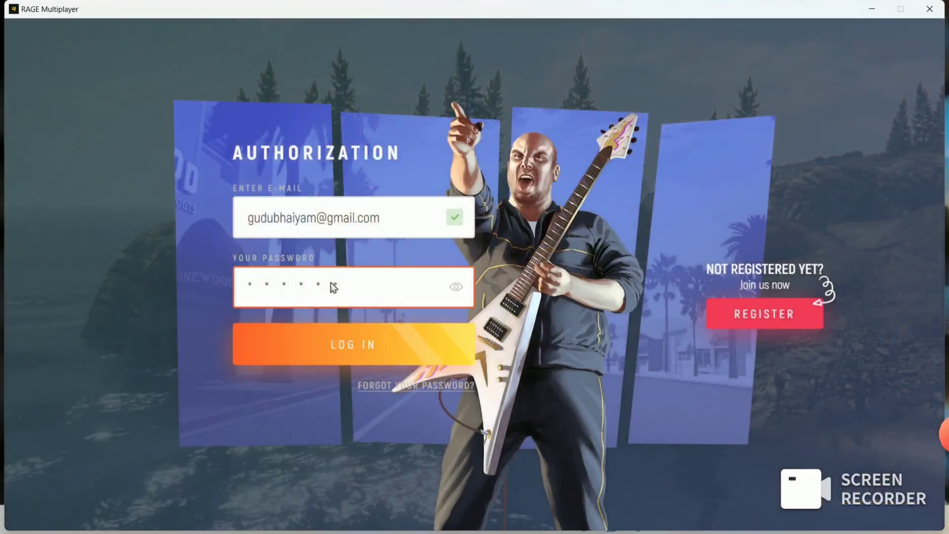
Replace the password on the Authorization screen with the account password and log in.
key(BackSpace)
key(BackSpace)
key(BackSpace)
key(BackSpace)
key(BackSpace)
key(BackSpace)
text(********)
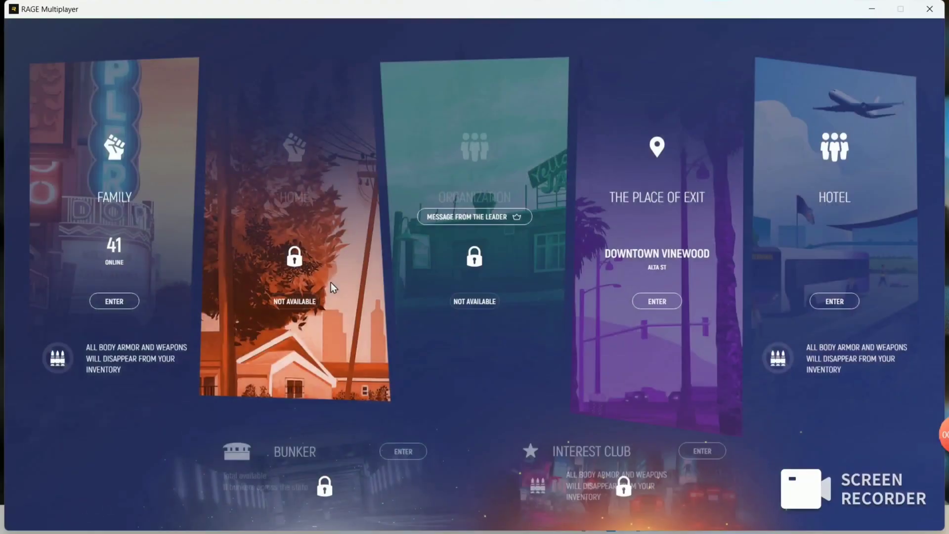
Enter the game at the Family spawn location and close the unique offer, Mercedes event and Battle Pass screens.
click(115, 302)
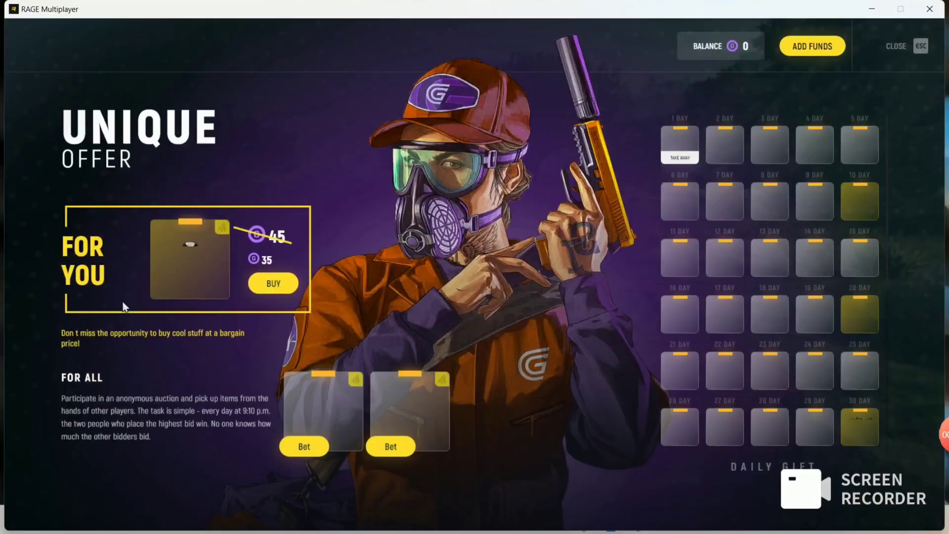
key(Escape)
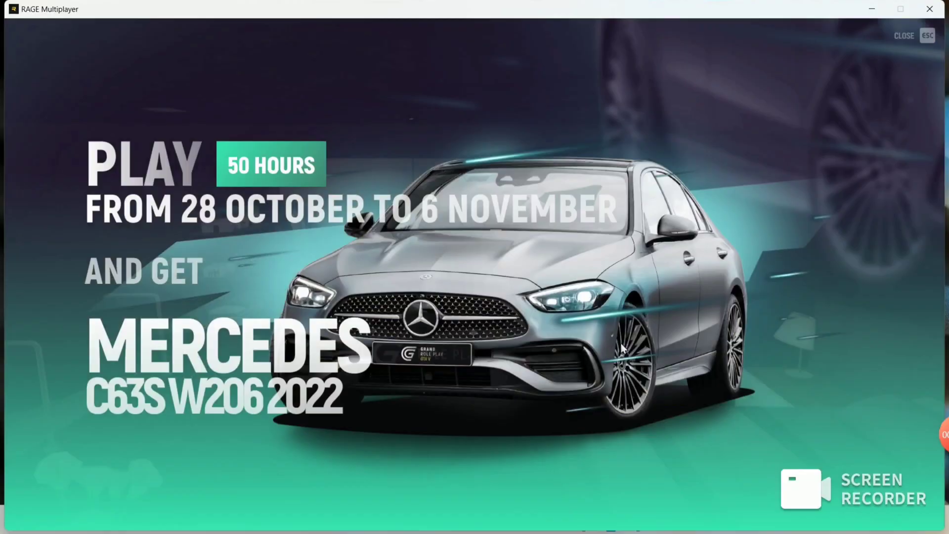
key(Escape)
key(Escape)
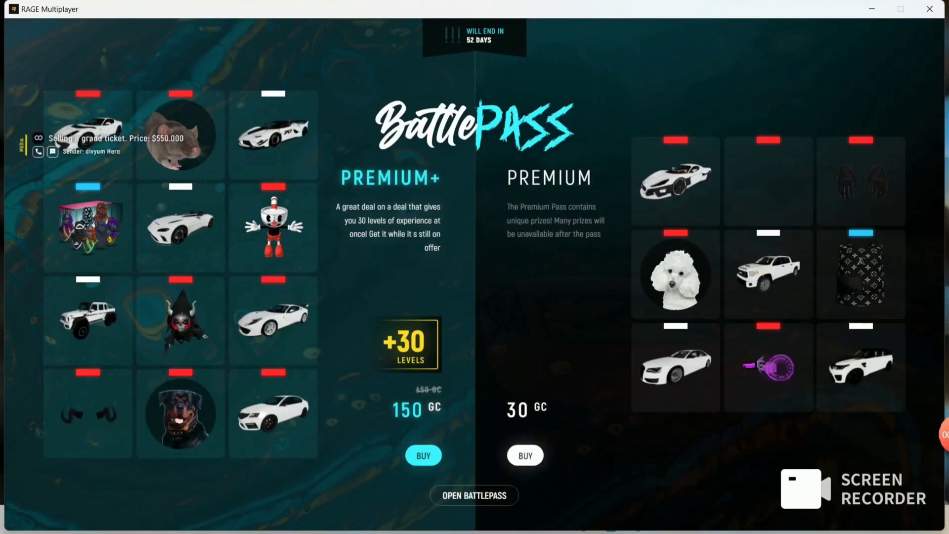
key(Escape)
Run the character down the hallway and up the stairs, exit the home, and walk to the garage outside.
key(w)
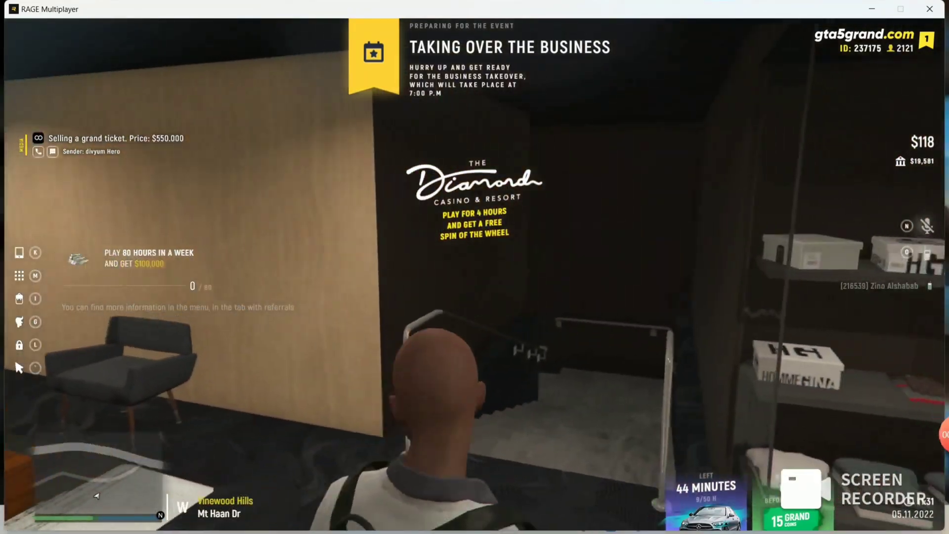
key(w)
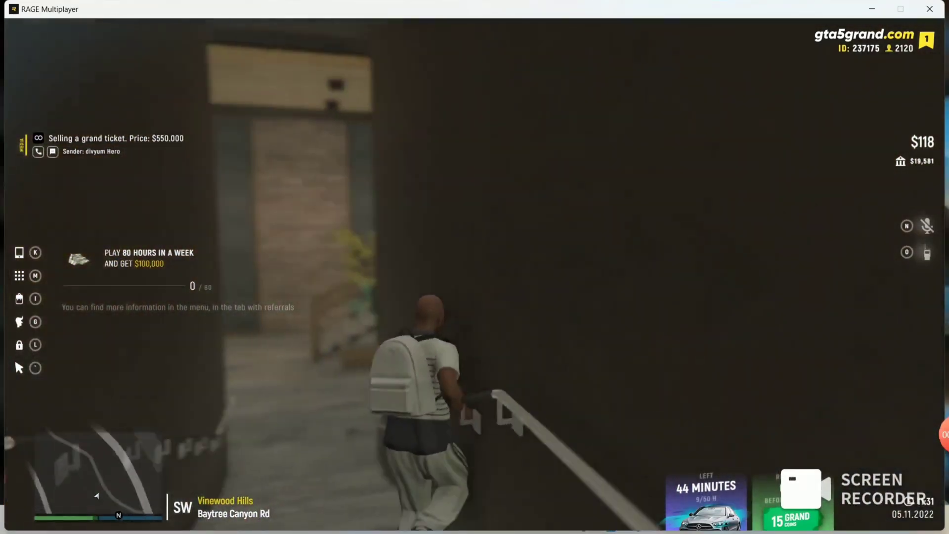
key(w)
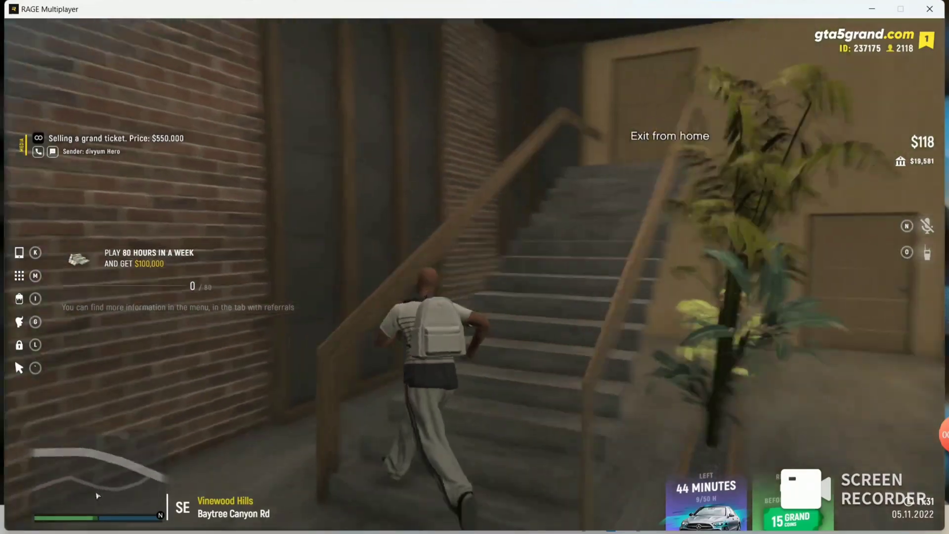
key(w)
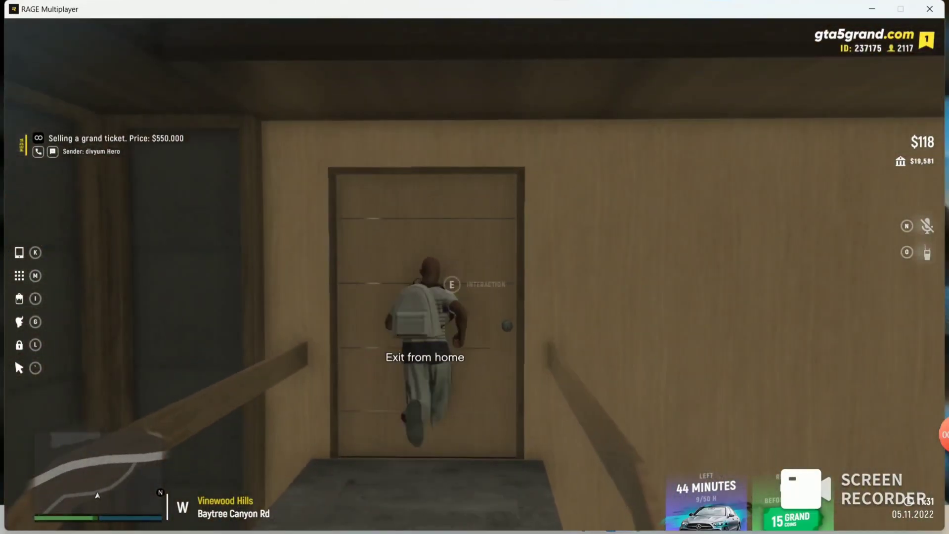
key(e)
click(472, 324)
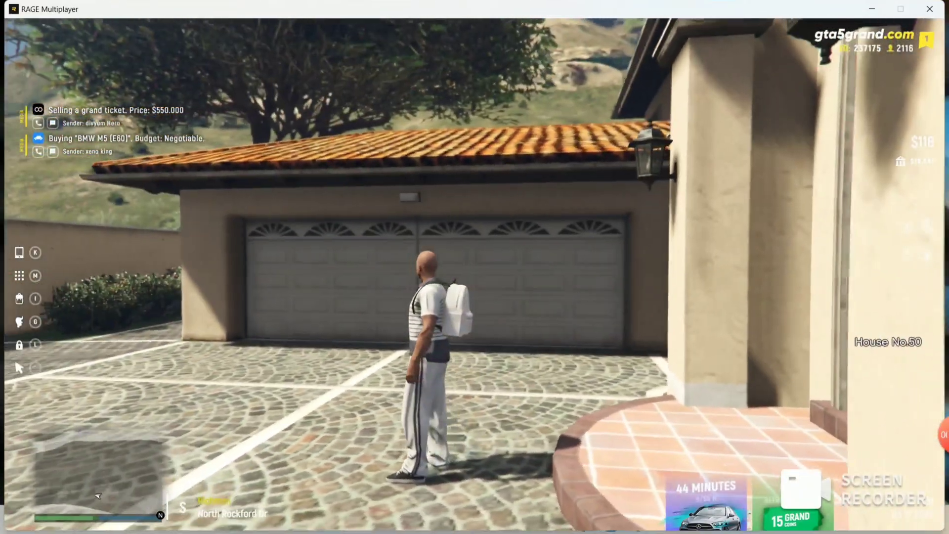
key(w)
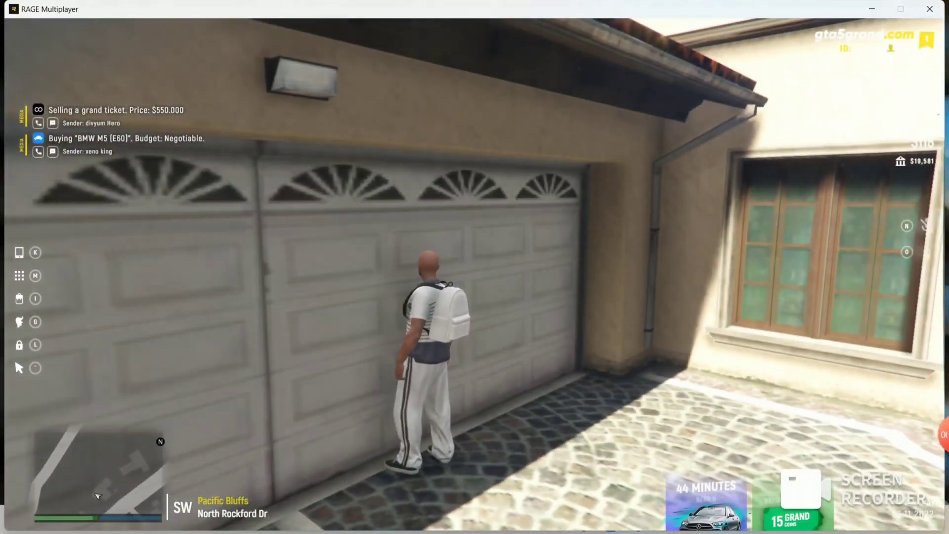
Leave the game window and start GrandRP again on Server #1 from its launcher.
key(super)
key(Escape)
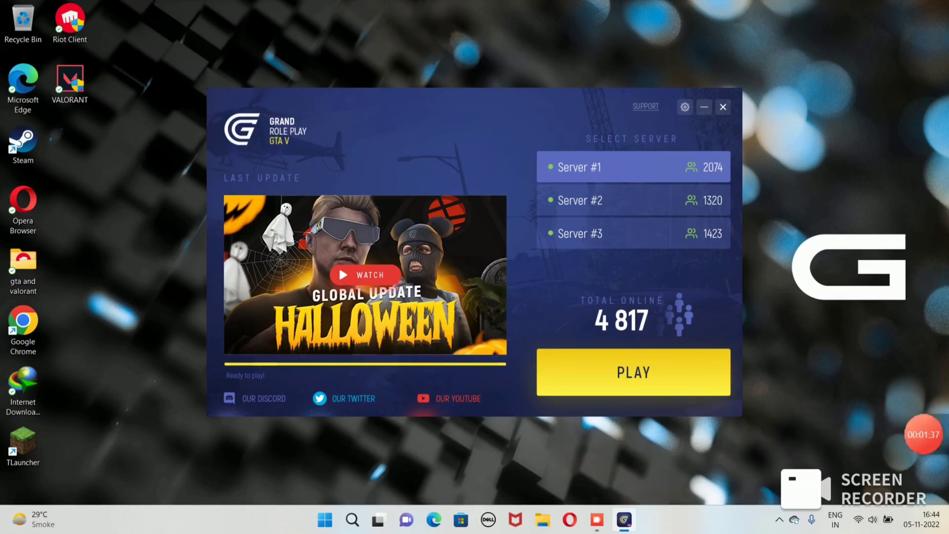
click(633, 372)
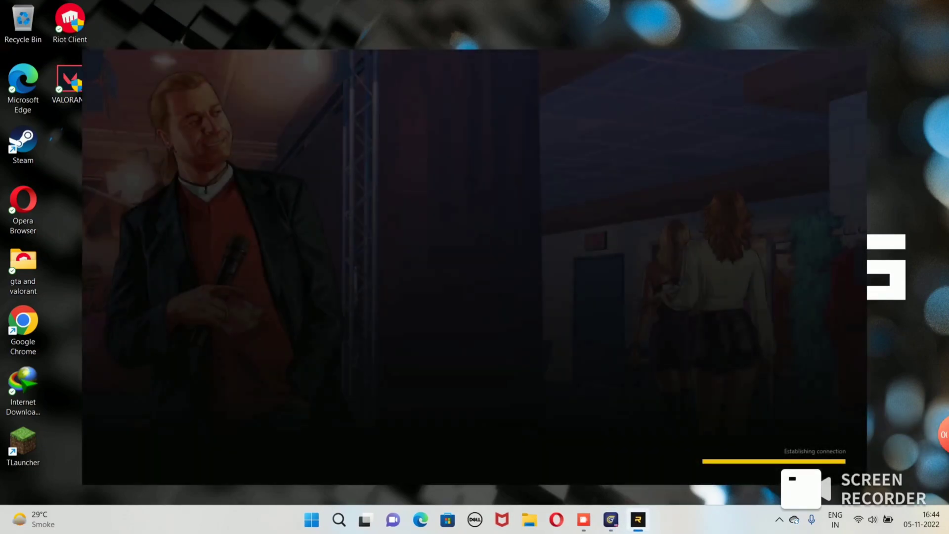